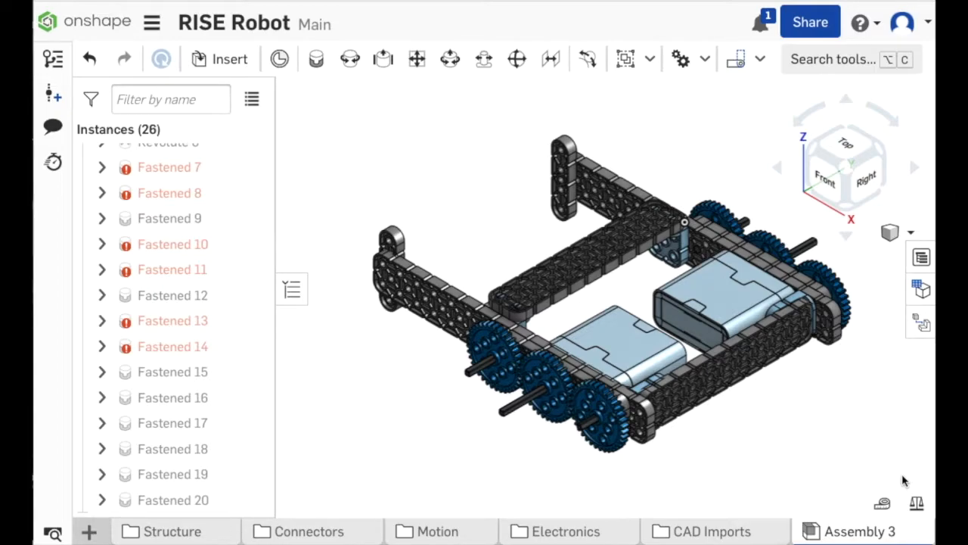
Insert a Rubber Tire 200mm from the current document's part studios and place it beside the chassis.
click(224, 64)
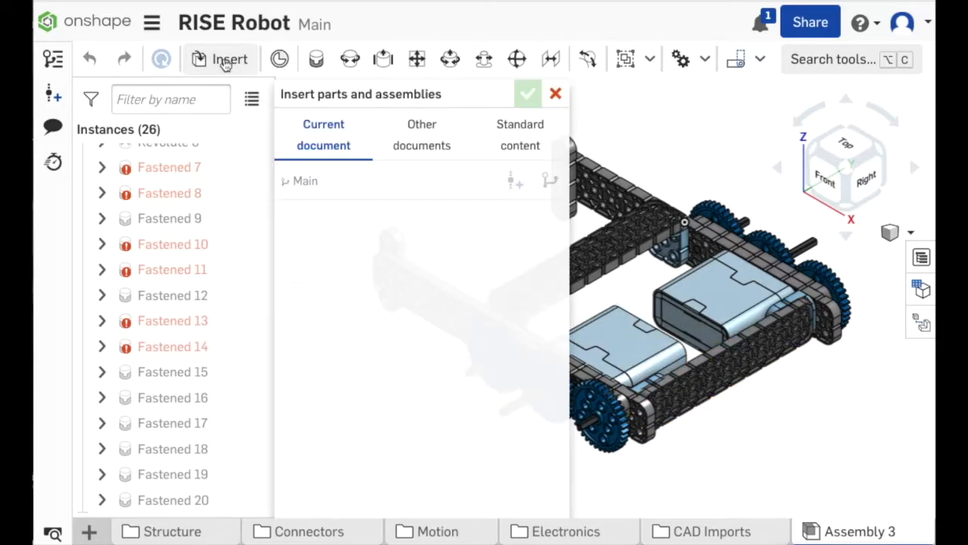
scroll(446, 320, down, 10)
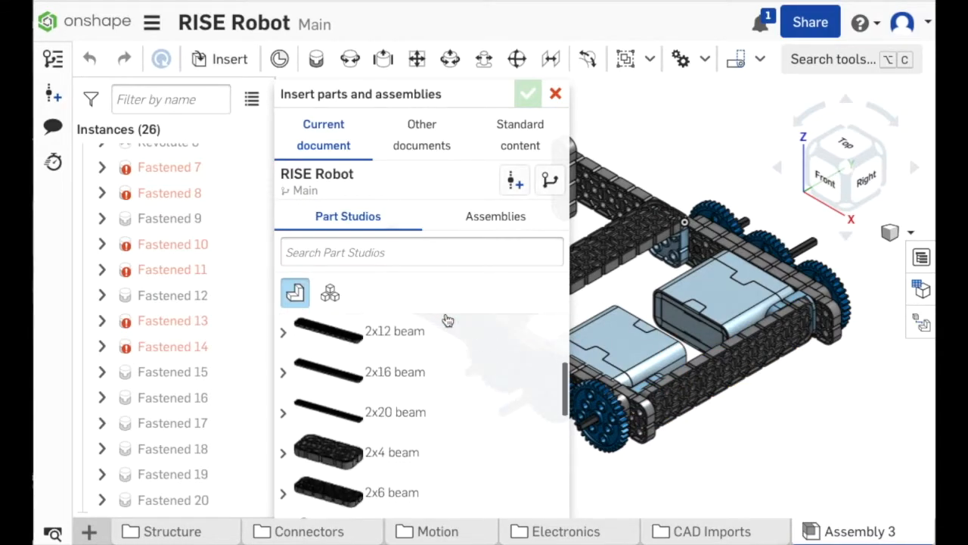
scroll(445, 399, down, 15)
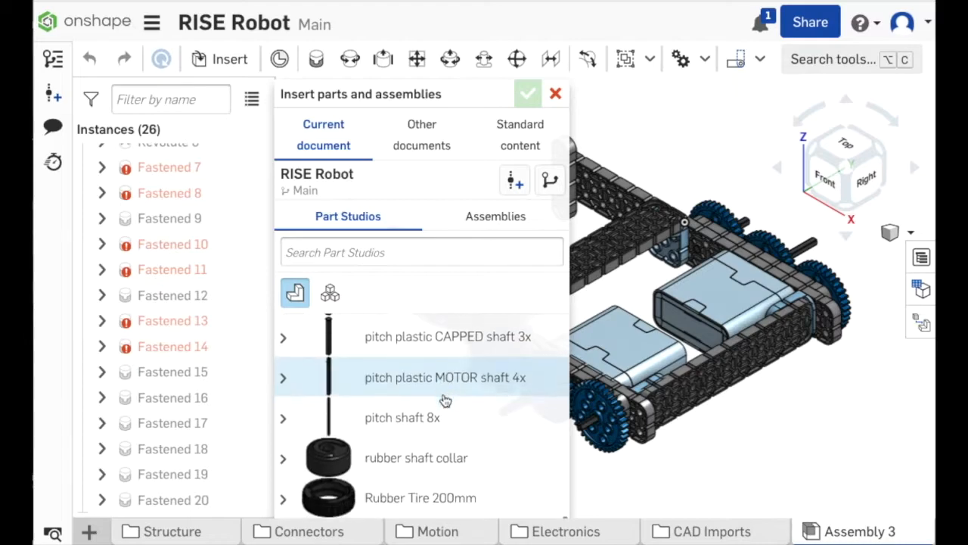
scroll(445, 401, up, 1)
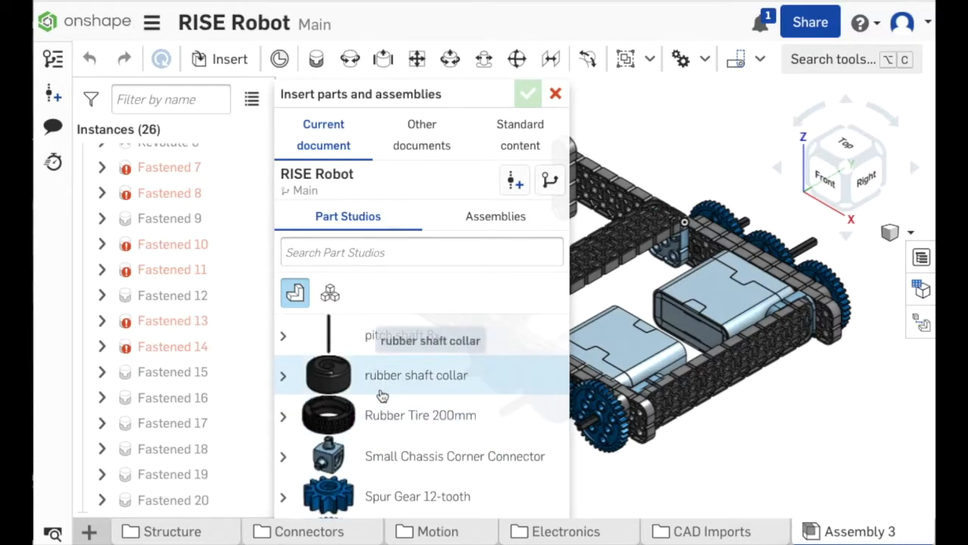
click(383, 418)
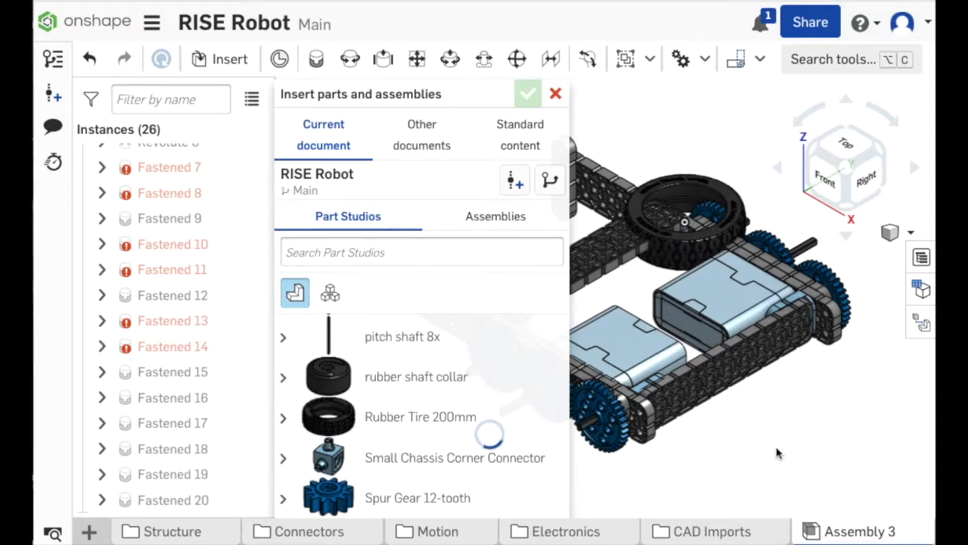
Insert the small wheel hub from the current document, place it near the chassis and finish inserting parts.
mouse_move(703, 534)
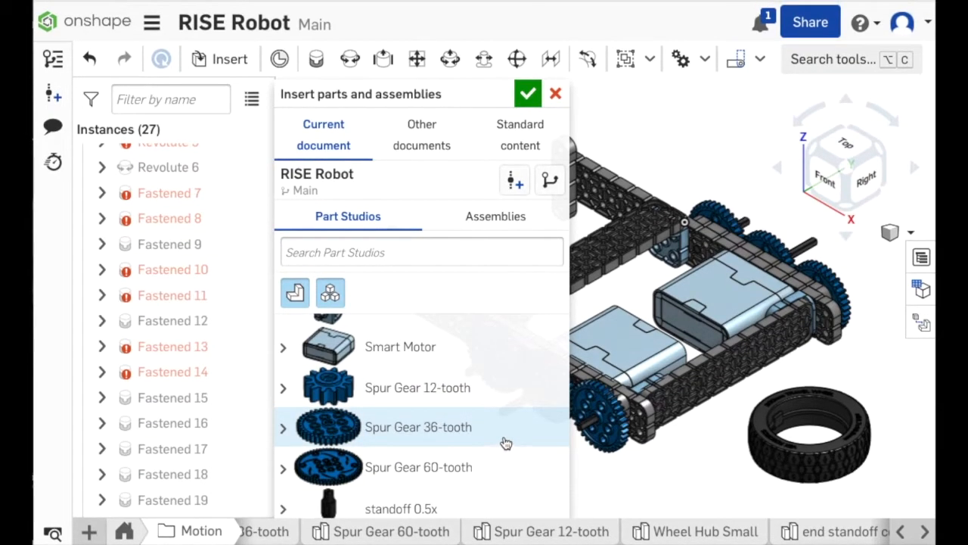
scroll(472, 374, down, 5)
scroll(472, 373, up, 5)
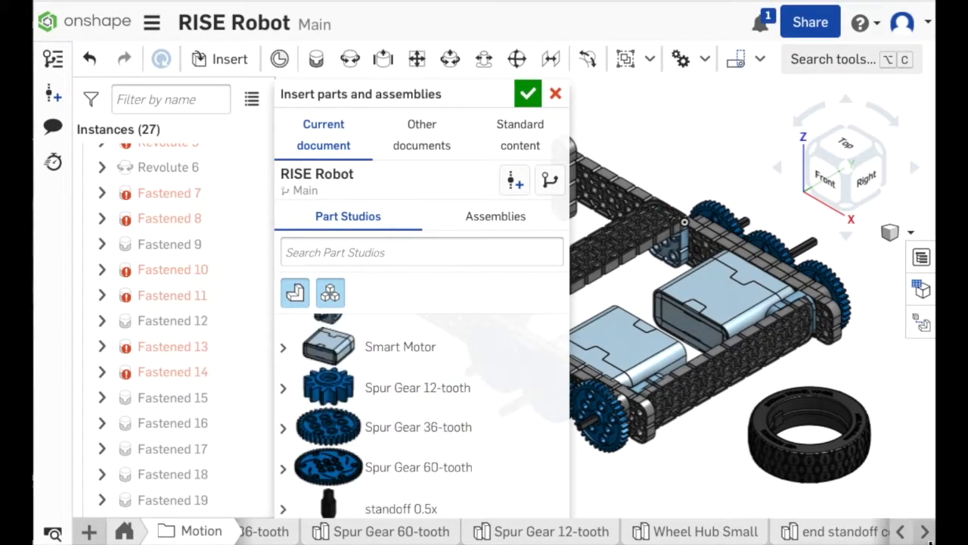
drag(932, 542, 924, 544)
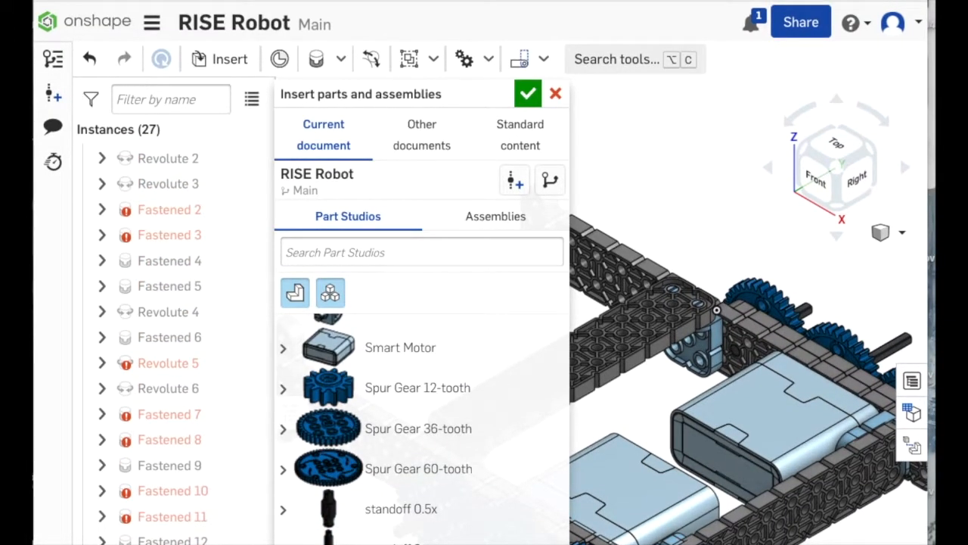
click(689, 306)
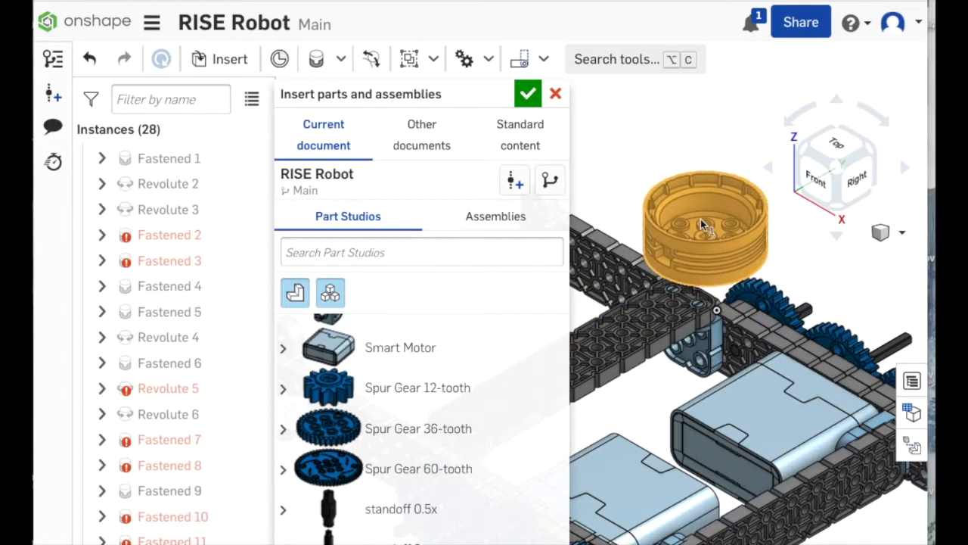
click(701, 208)
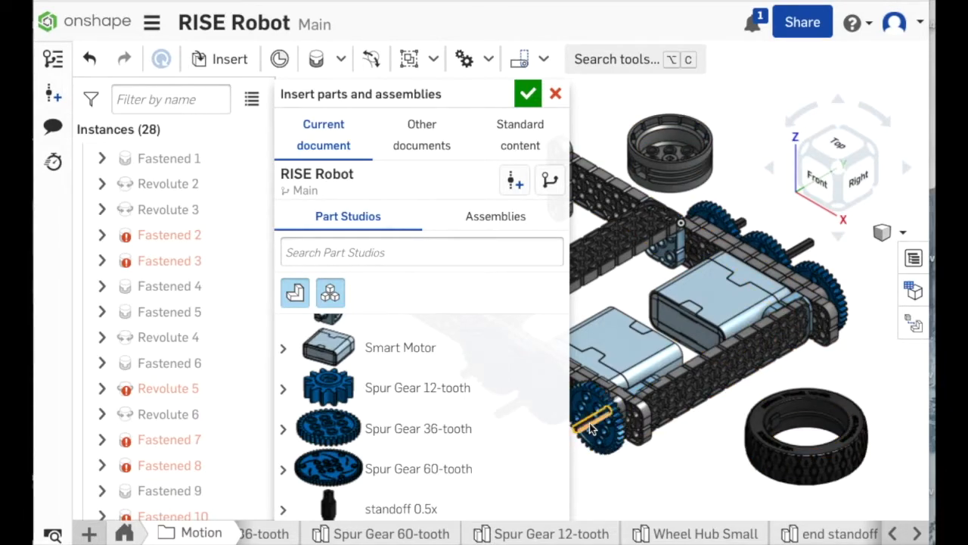
click(529, 94)
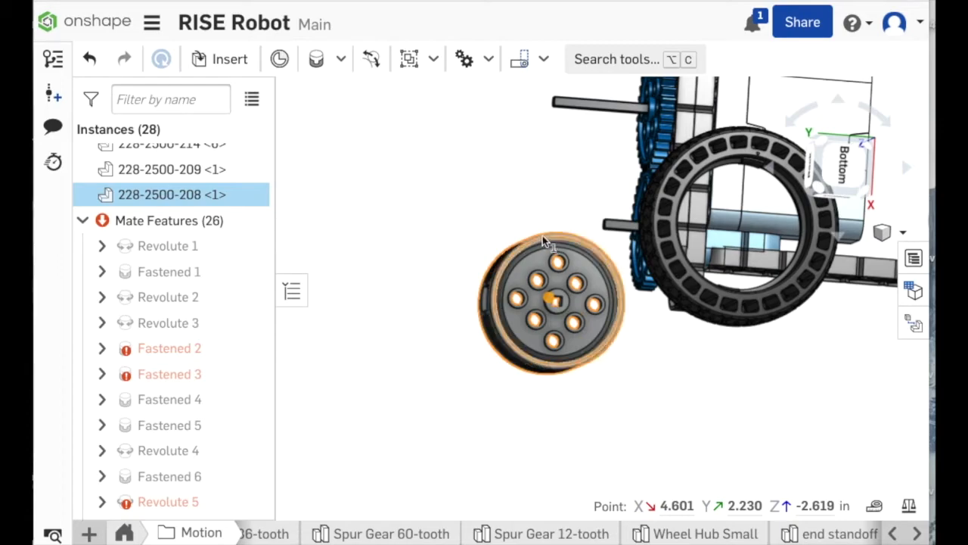
Add a Fastened mate joining the wheel hub's outer rim edge to the tire's inner edge.
click(664, 425)
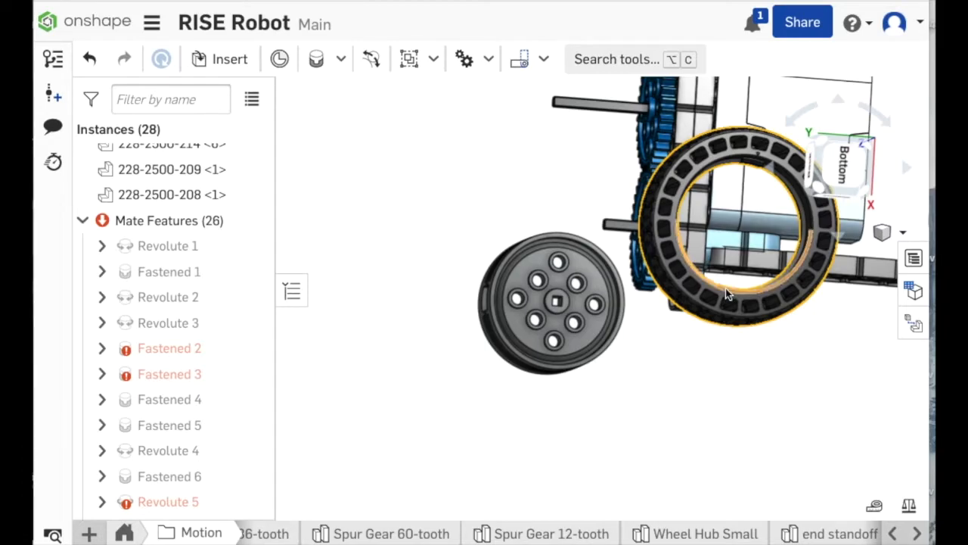
click(316, 64)
scroll(596, 392, up, 4)
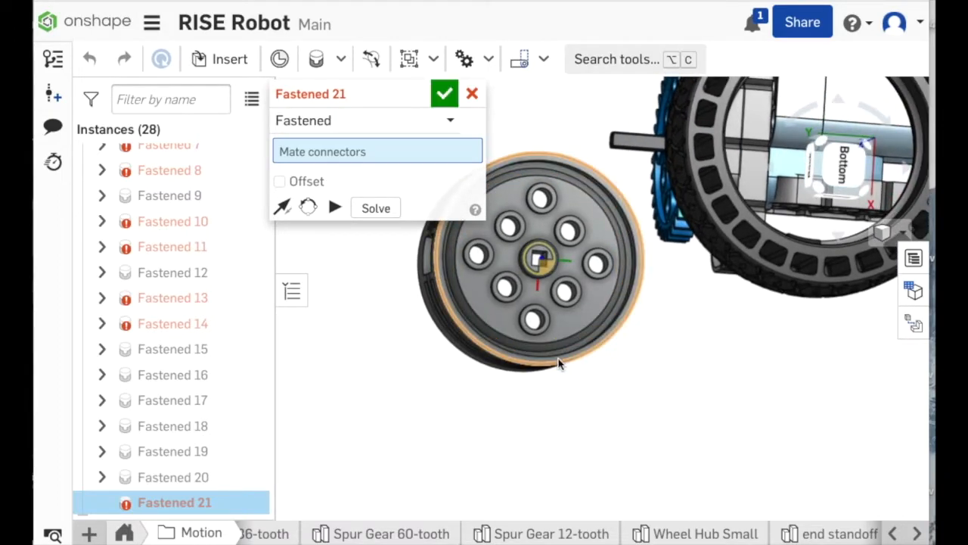
click(559, 363)
scroll(818, 251, up, 4)
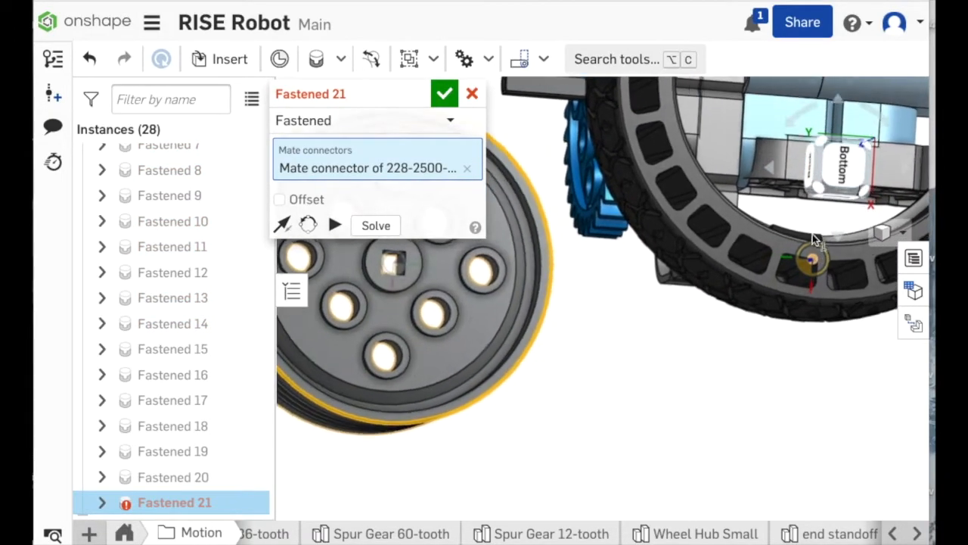
scroll(759, 240, down, 5)
scroll(759, 239, down, 5)
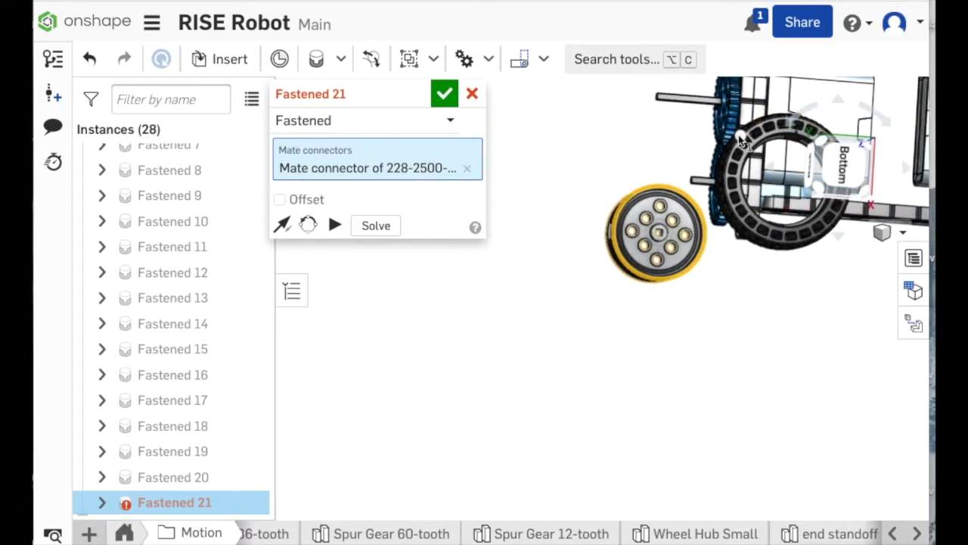
scroll(792, 155, up, 6)
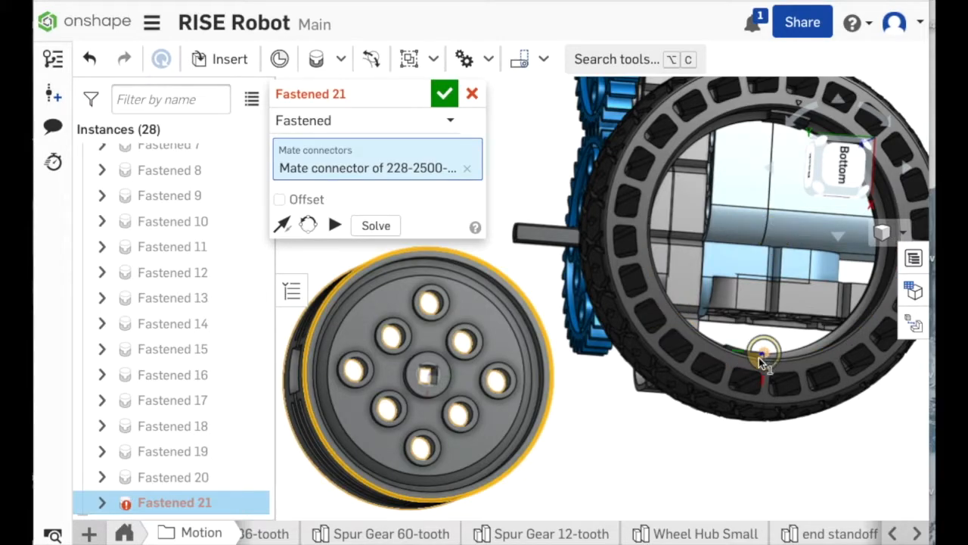
click(647, 232)
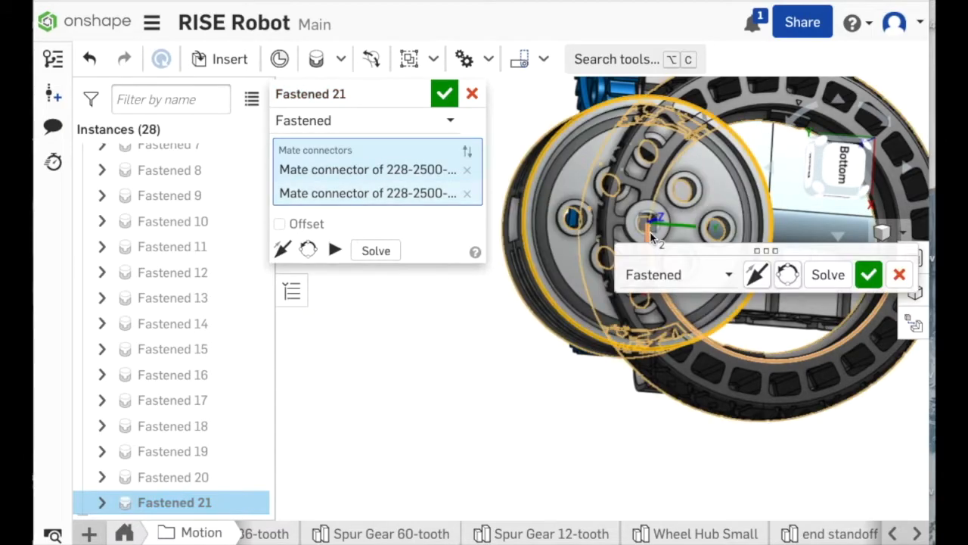
click(444, 94)
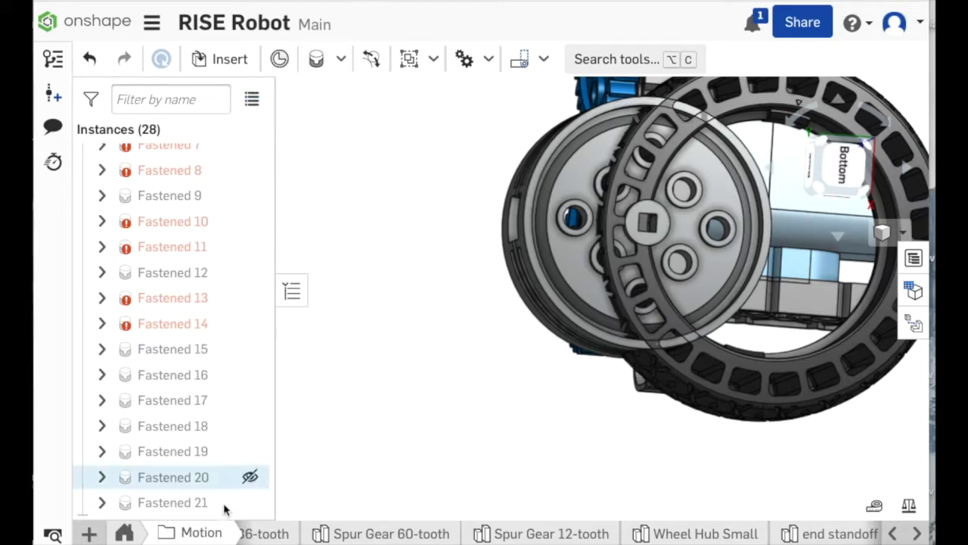
Edit the hub-to-tire Fastened mate to enable its offset with a Y distance of 1 in.
right_click(176, 502)
click(215, 301)
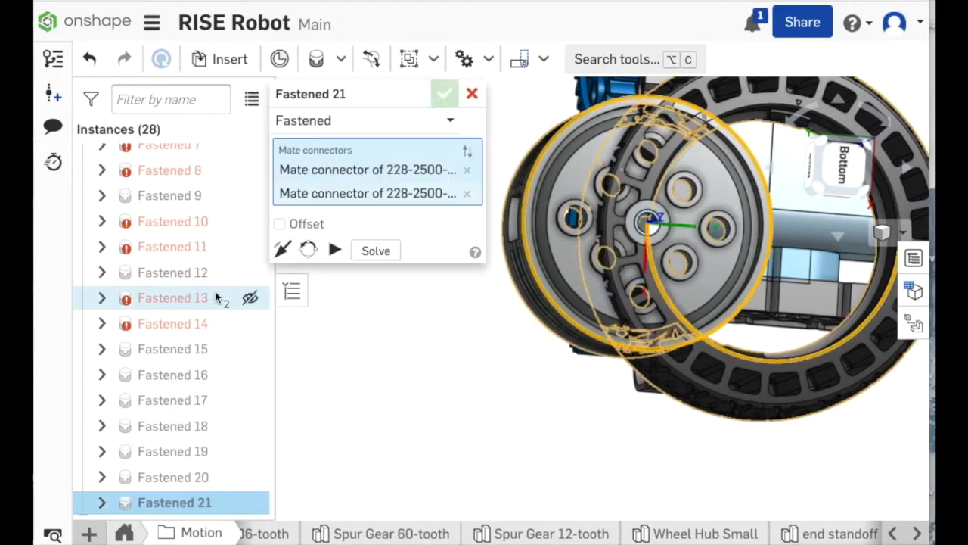
click(279, 225)
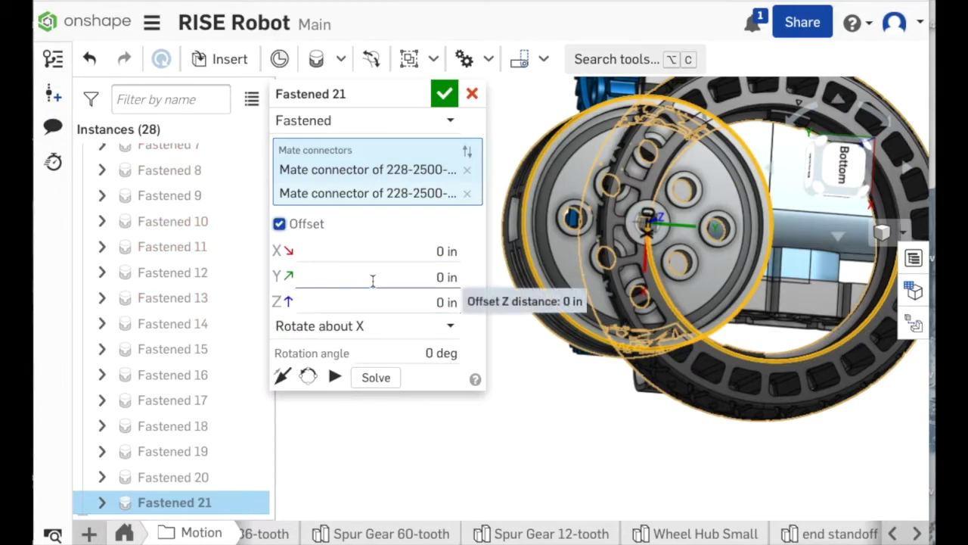
click(400, 278)
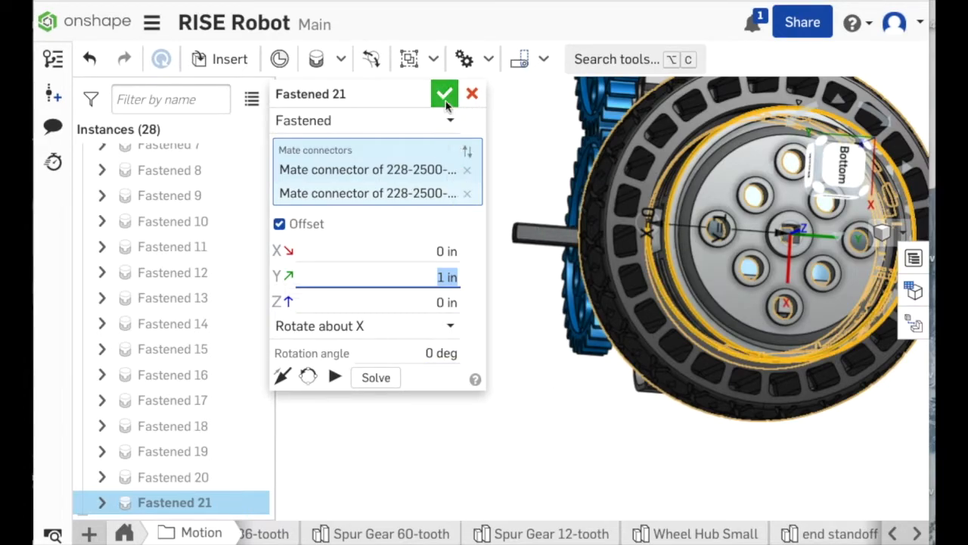
click(446, 105)
Refine the hub-to-tire mate's Y offset, trying 0.8 in and settling on 0.9 in.
right_drag(567, 281, 560, 300)
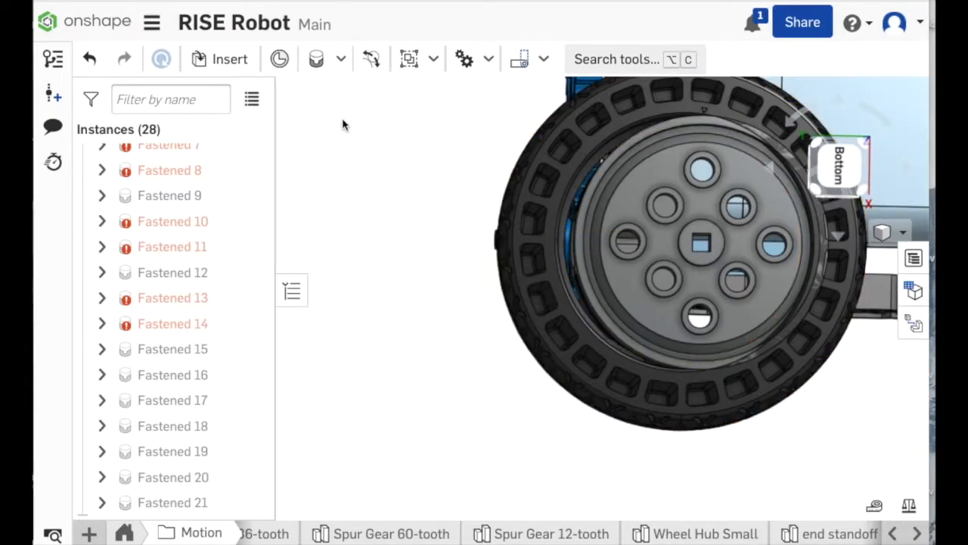
right_click(206, 504)
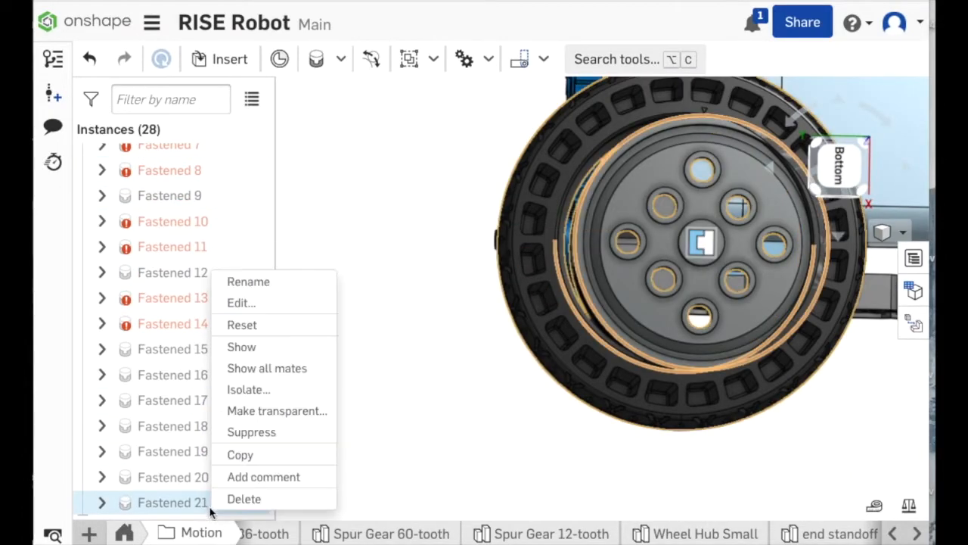
click(249, 303)
click(441, 277)
text(1)
click(439, 280)
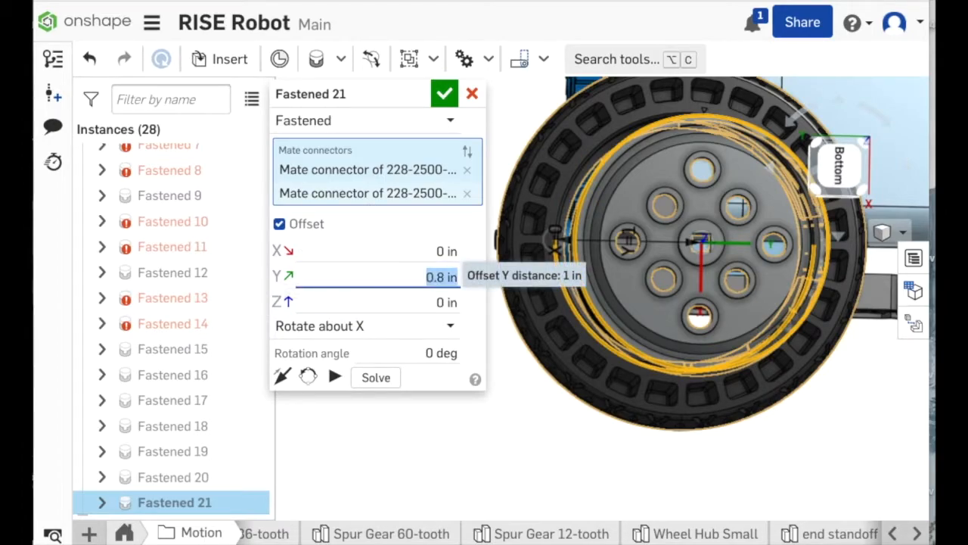
click(441, 280)
key(BackSpace)
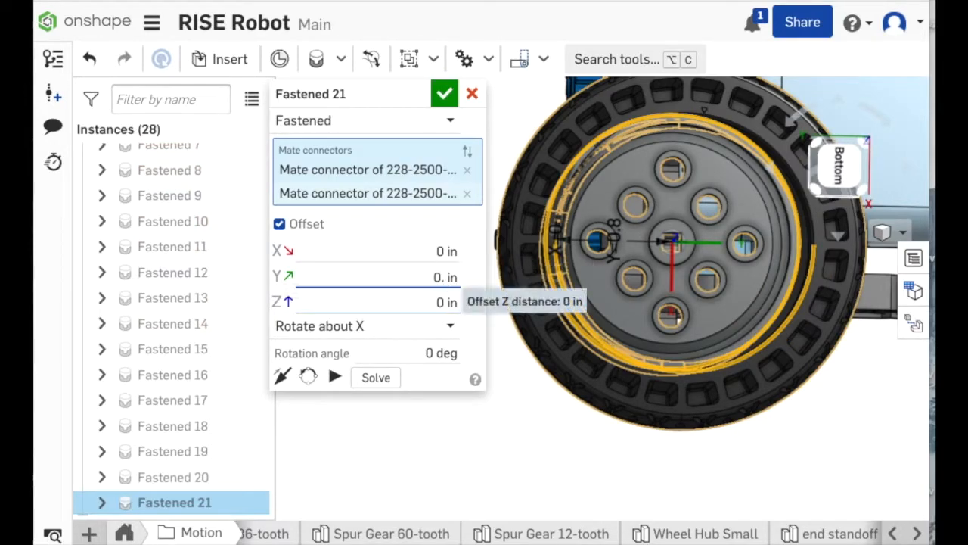
key(Return)
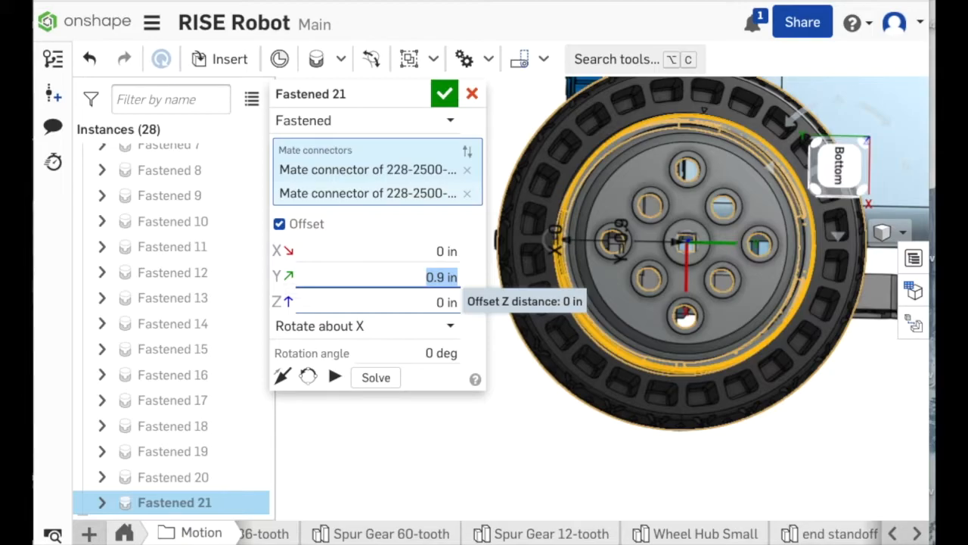
click(445, 93)
Add a Fastened mate joining the outer end of the gear shaft to the centre of the wheel hub's square hole.
right_drag(476, 320, 519, 352)
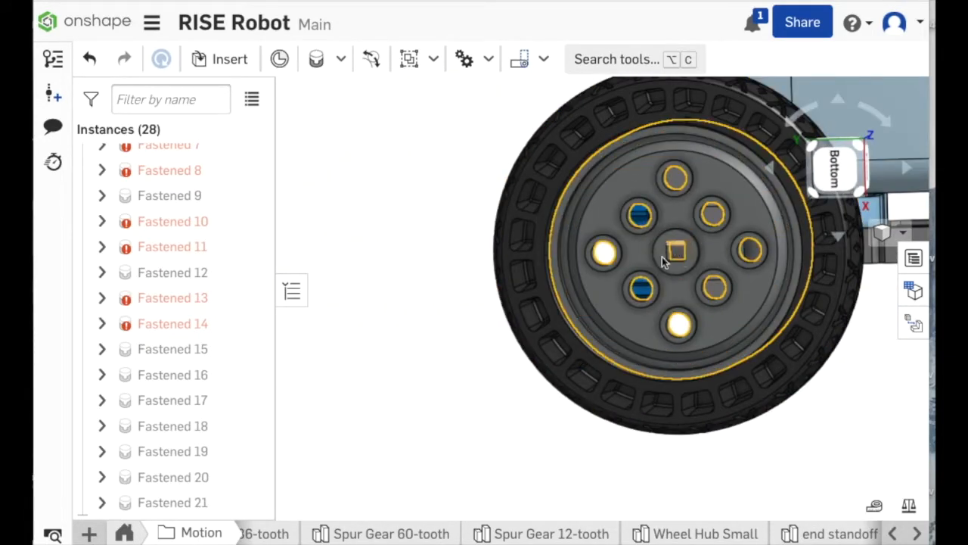
right_drag(339, 194, 535, 206)
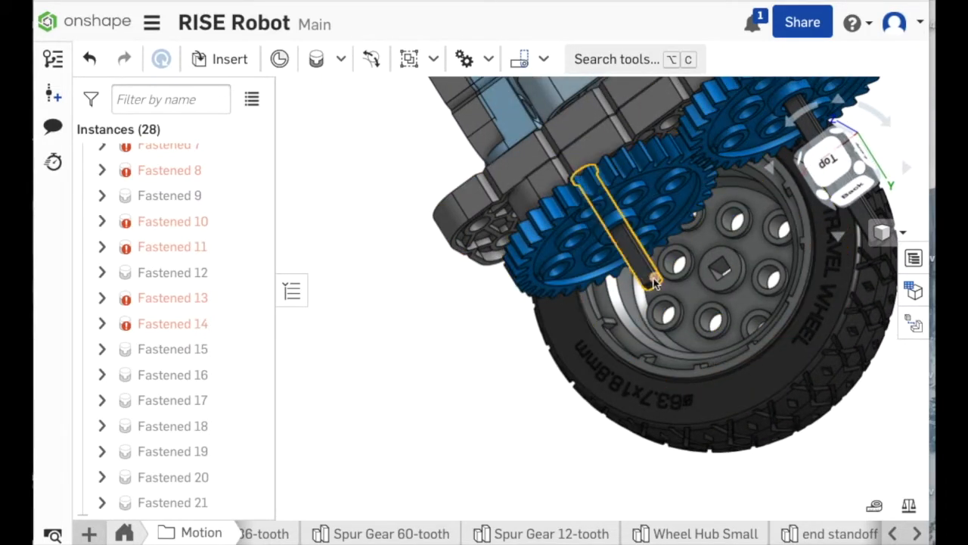
click(318, 66)
right_drag(452, 355, 425, 330)
scroll(534, 184, up, 5)
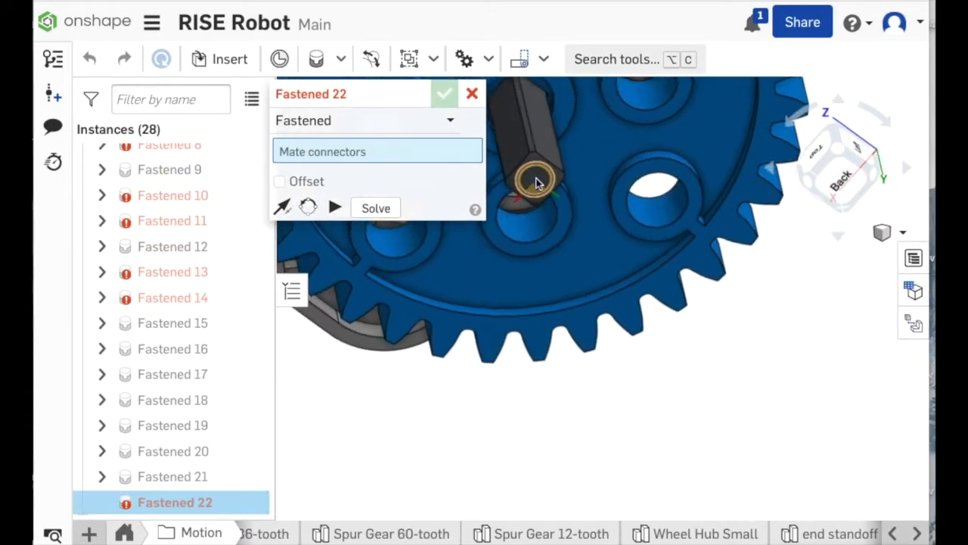
click(537, 183)
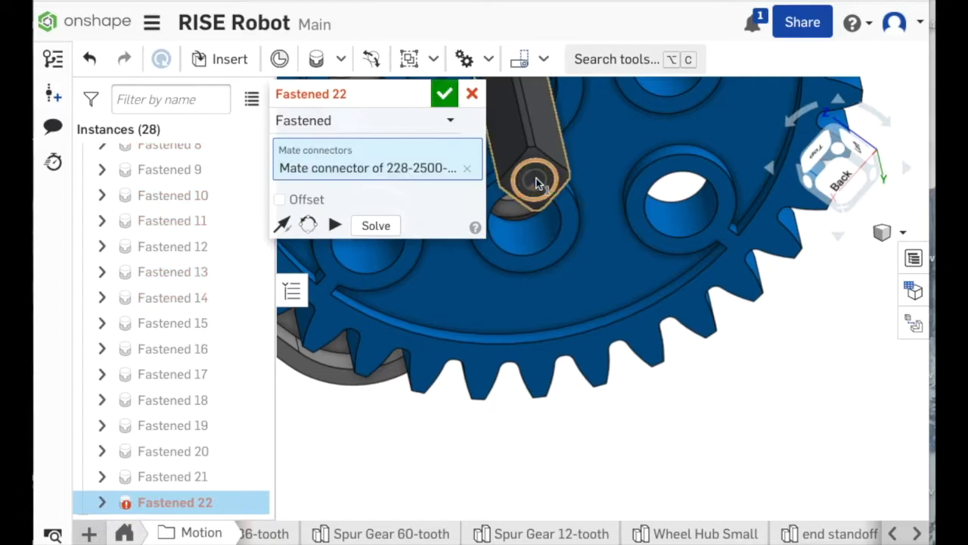
right_click(812, 426)
click(844, 389)
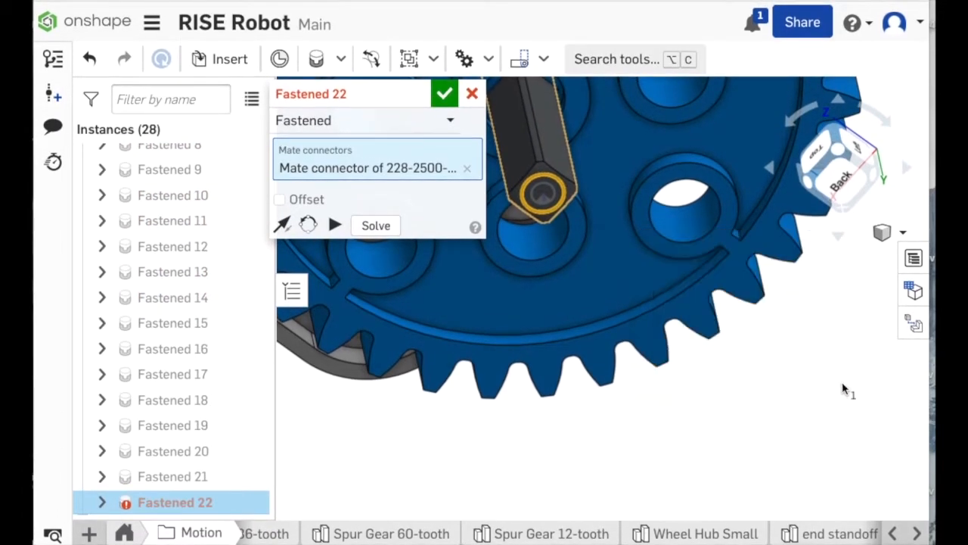
scroll(843, 384, down, 8)
right_drag(843, 384, 772, 381)
scroll(754, 336, up, 6)
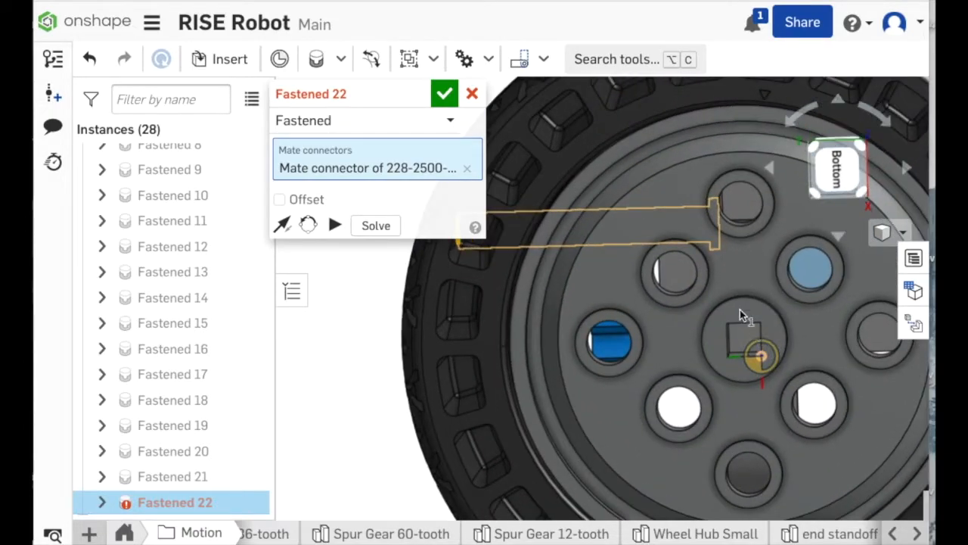
scroll(741, 333, up, 5)
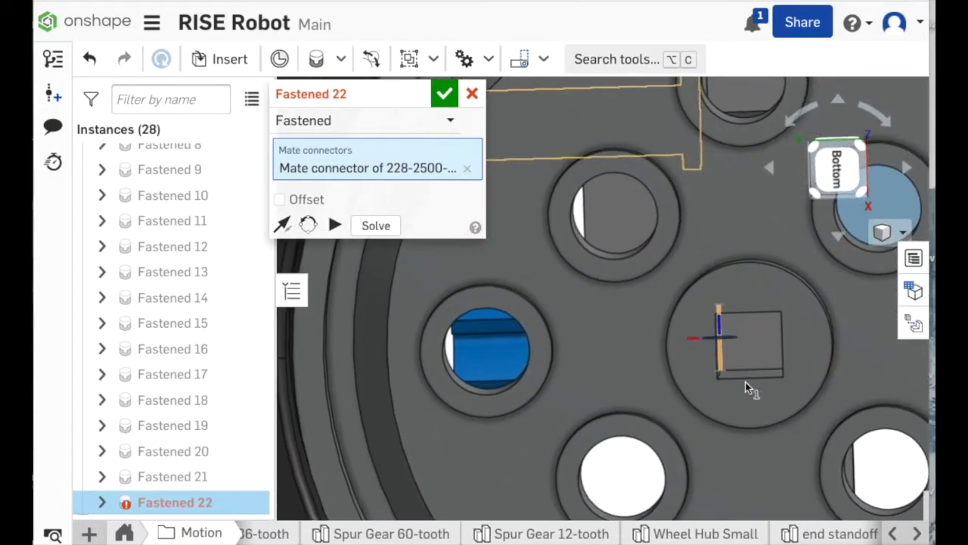
scroll(784, 348, up, 5)
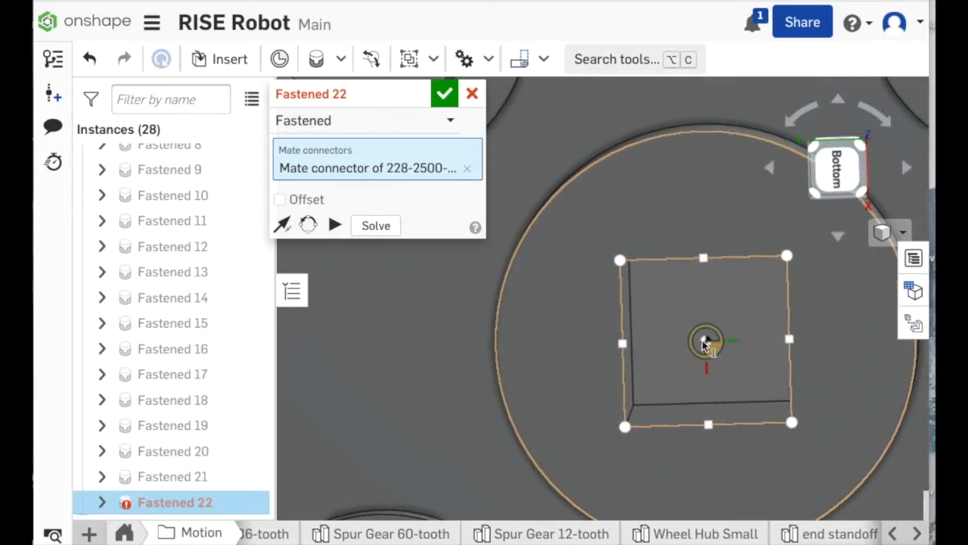
click(704, 344)
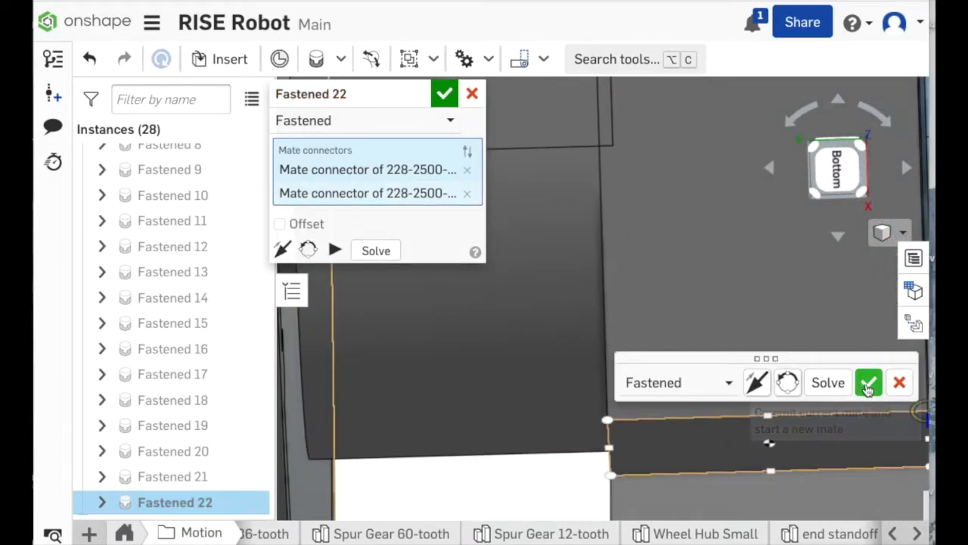
click(869, 383)
Dismiss the empty new mate and flip the primary axis direction of the shaft-to-hub Fastened mate.
click(903, 234)
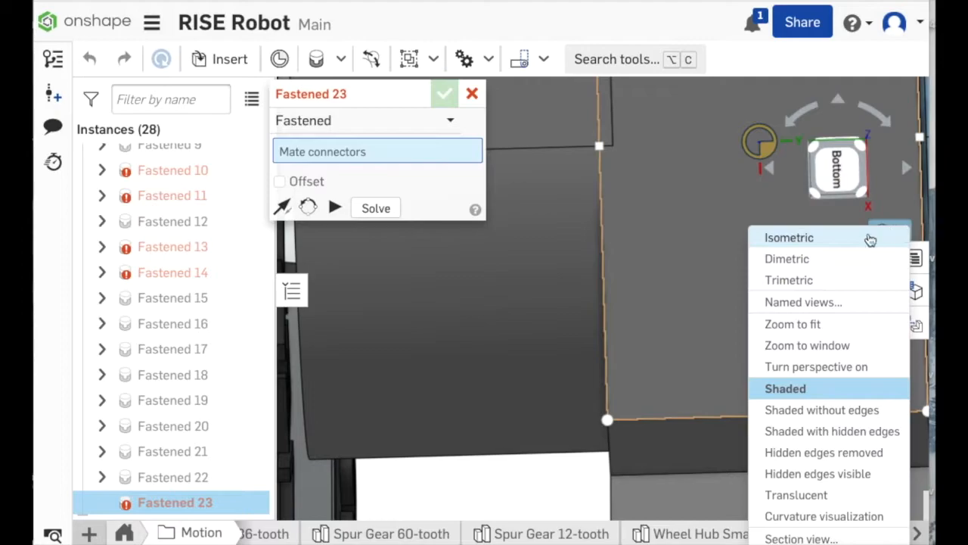
click(809, 236)
right_drag(768, 260, 817, 355)
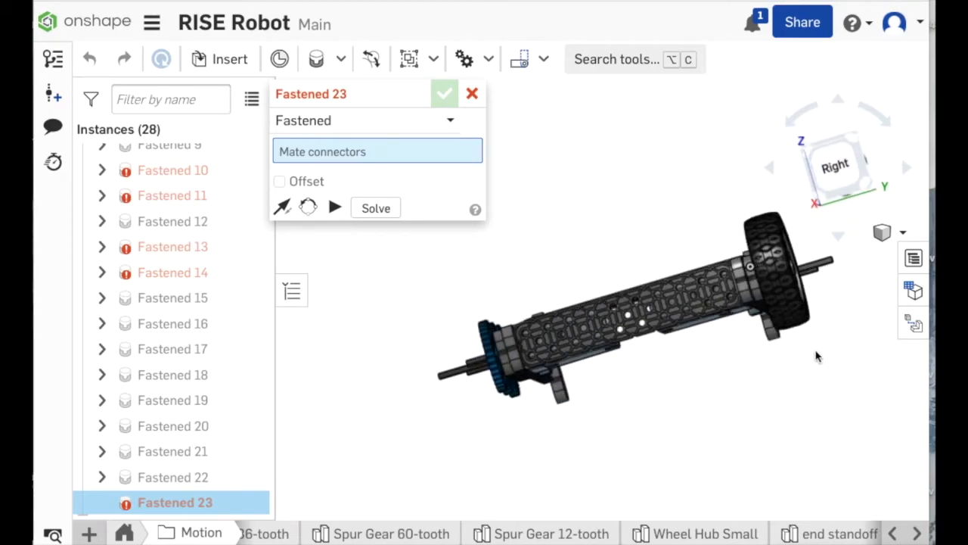
right_click(819, 358)
click(285, 204)
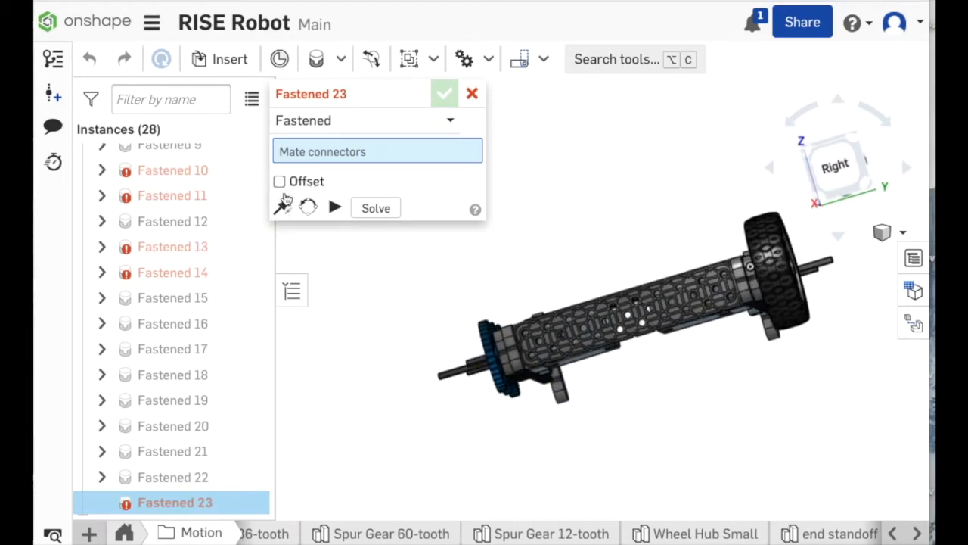
click(472, 93)
click(208, 501)
right_click(209, 501)
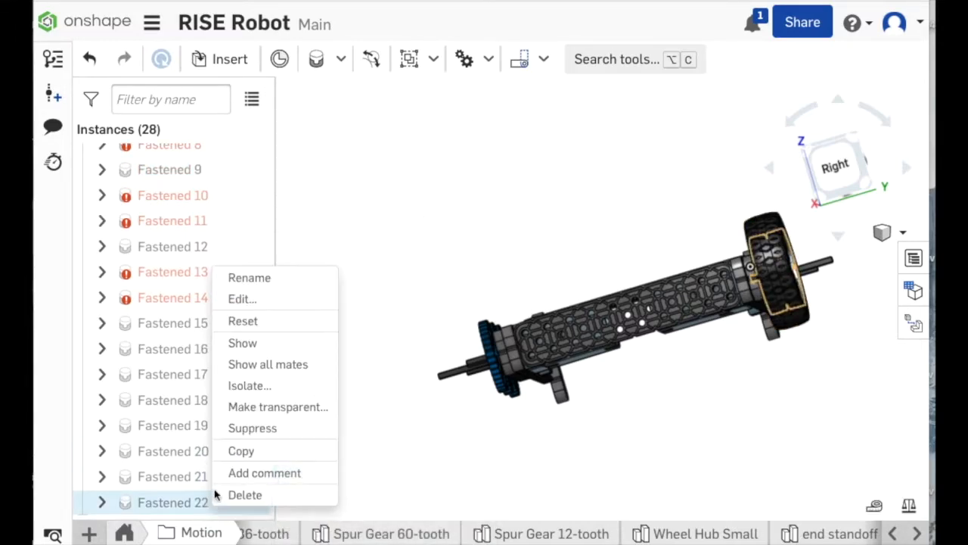
click(245, 300)
click(282, 249)
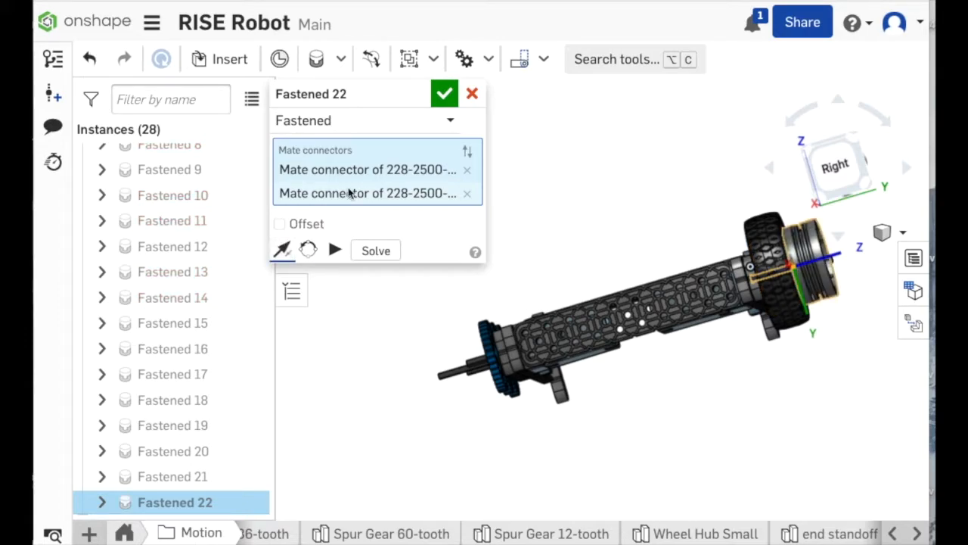
click(444, 95)
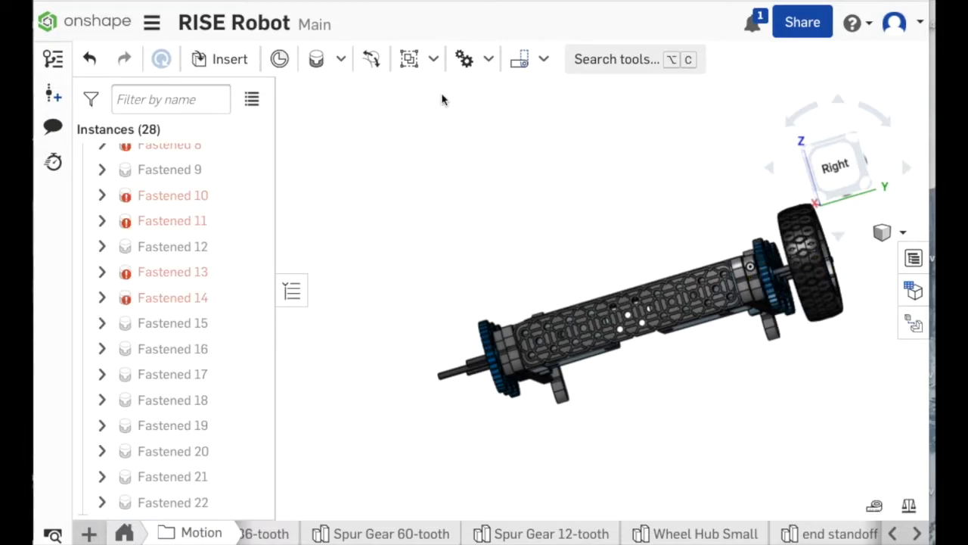
Enable the offset on the shaft-to-hub Fastened mate and adjust its Z distance, trying 0.1 and 0.5 in and settling on 0.6 in.
right_drag(566, 265, 782, 394)
right_drag(734, 334, 715, 439)
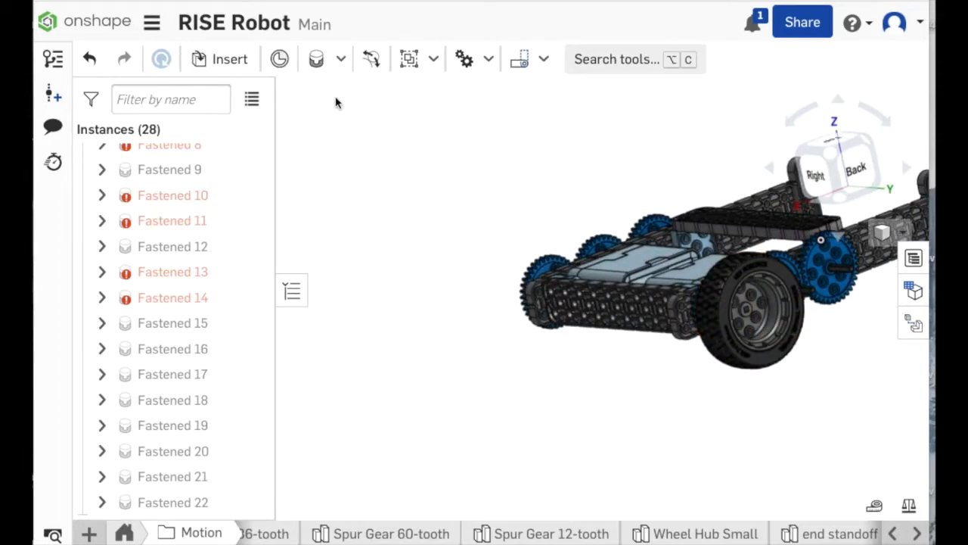
right_click(185, 505)
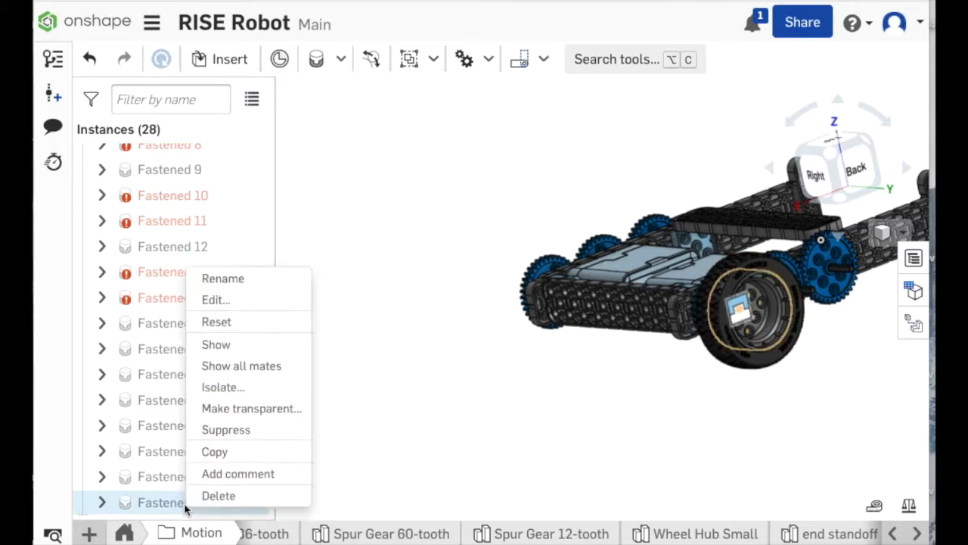
click(216, 300)
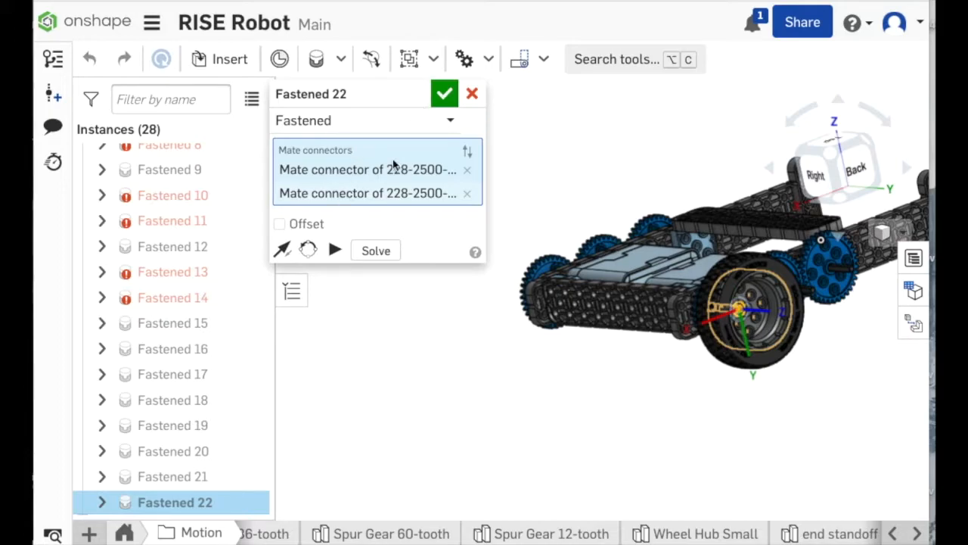
click(279, 224)
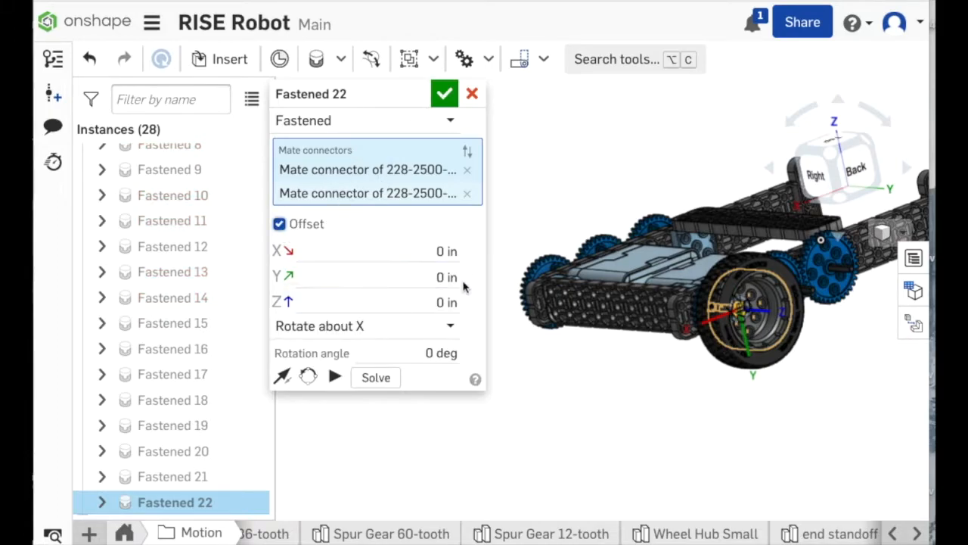
click(439, 302)
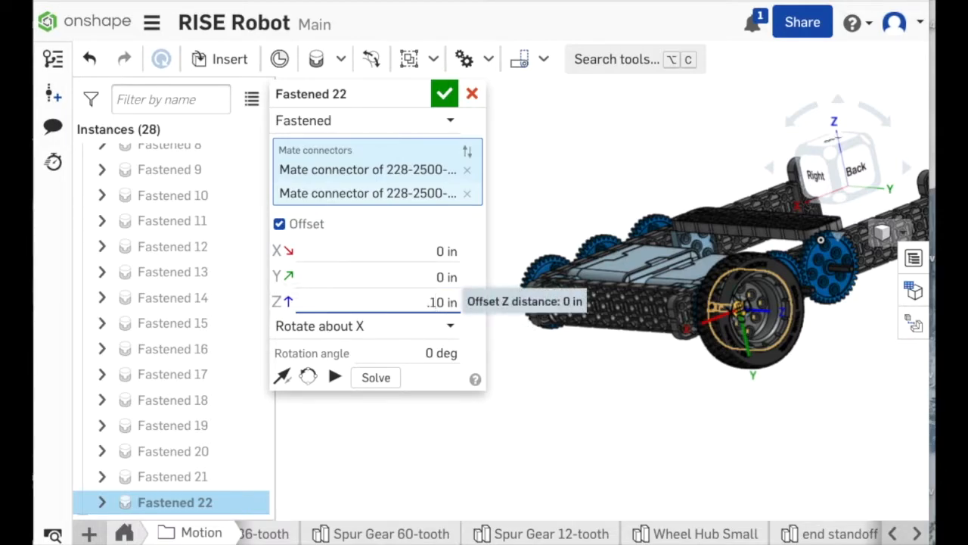
text(.1)
key(Return)
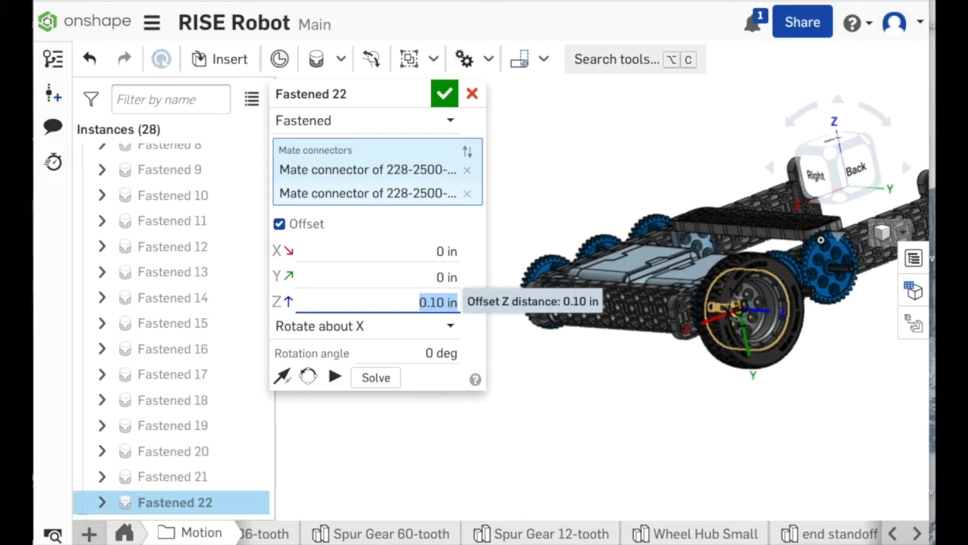
text(.5)
key(Return)
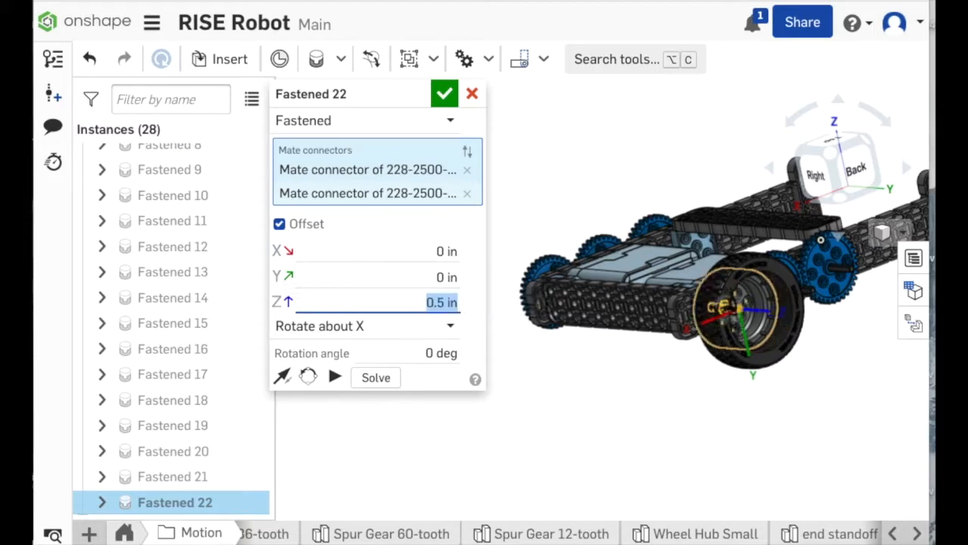
text(.8)
key(Return)
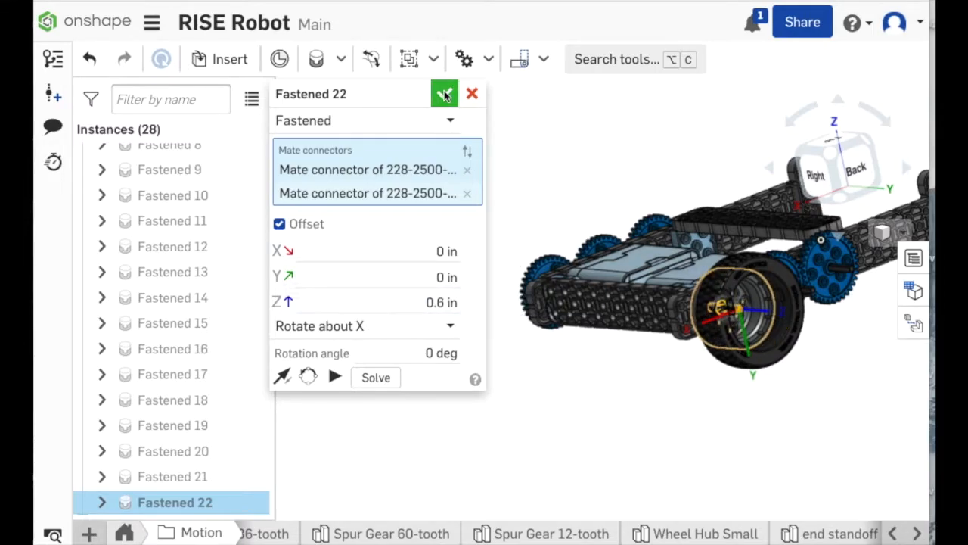
click(444, 93)
Check the wheel's clearance from the gear and set the shaft-to-hub mate's Z offset to 0.5 in.
right_drag(645, 495, 666, 496)
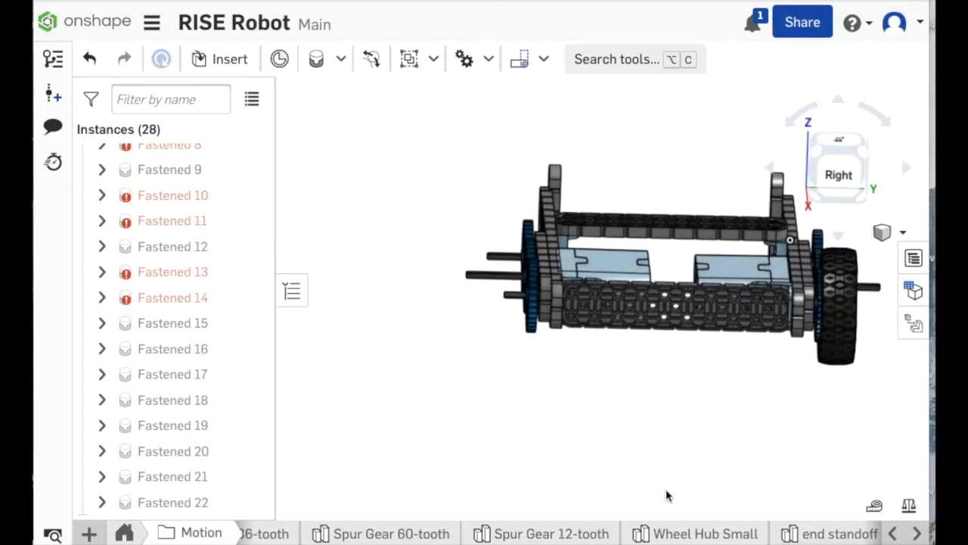
right_click(810, 405)
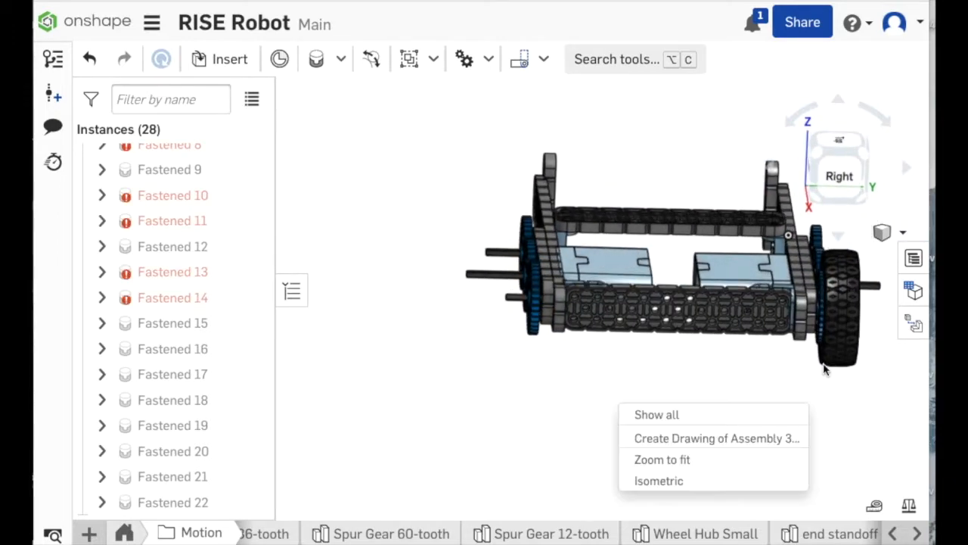
click(718, 390)
scroll(784, 365, up, 5)
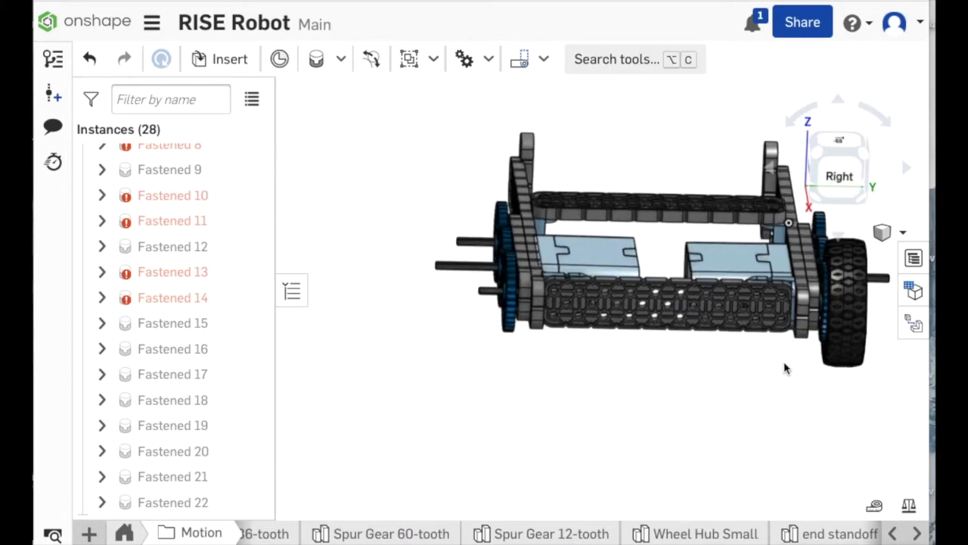
right_drag(782, 404, 782, 423)
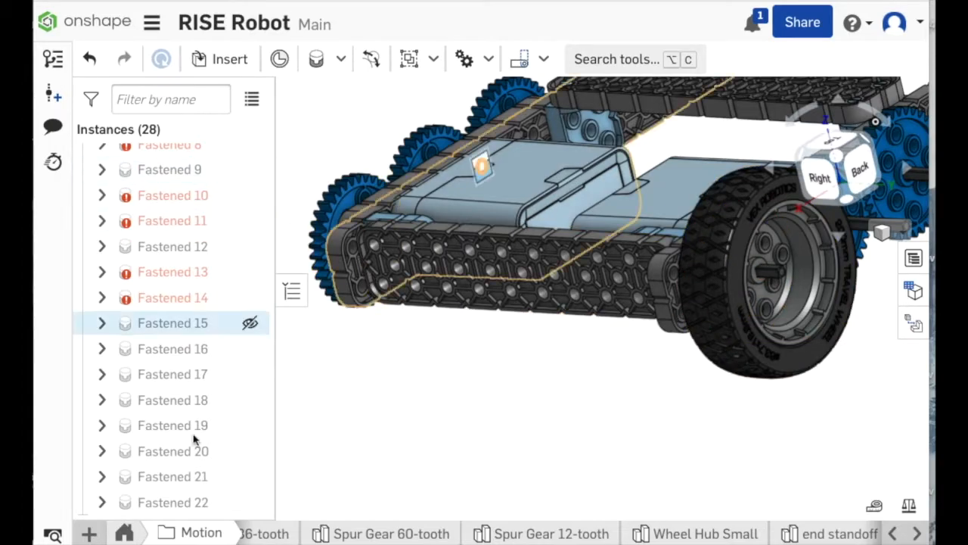
right_click(191, 502)
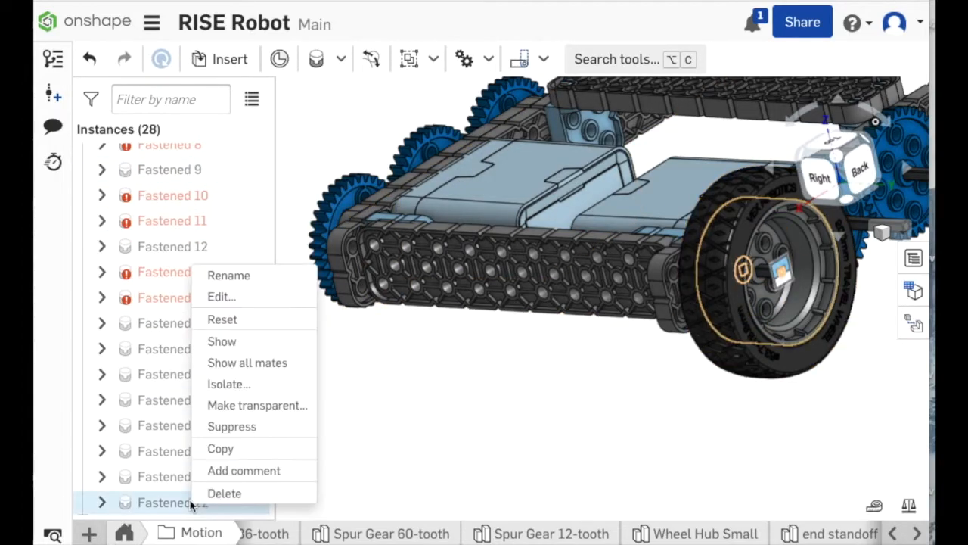
click(239, 301)
click(437, 301)
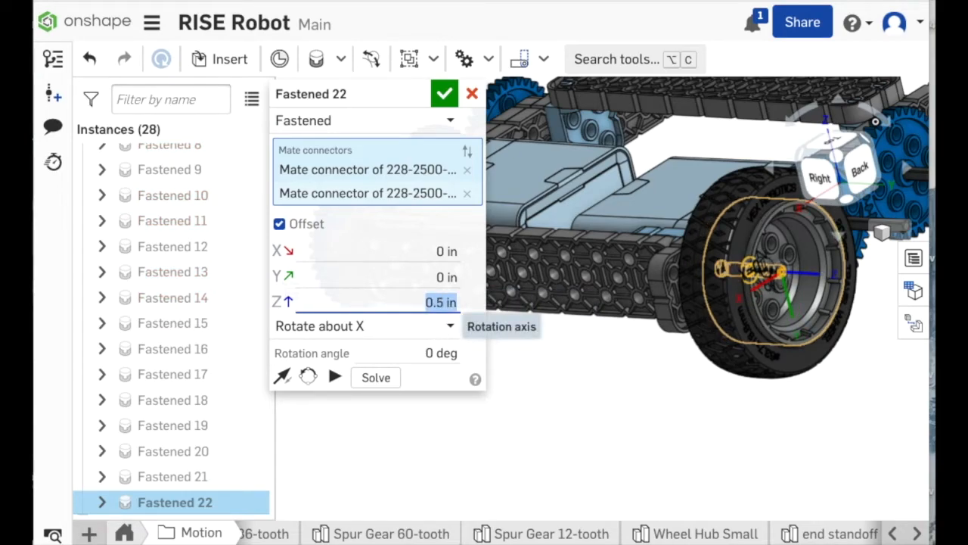
click(450, 99)
Insert the rubber shaft collar from the current document, place it beside the wheel and finish inserting parts.
right_drag(535, 357, 619, 370)
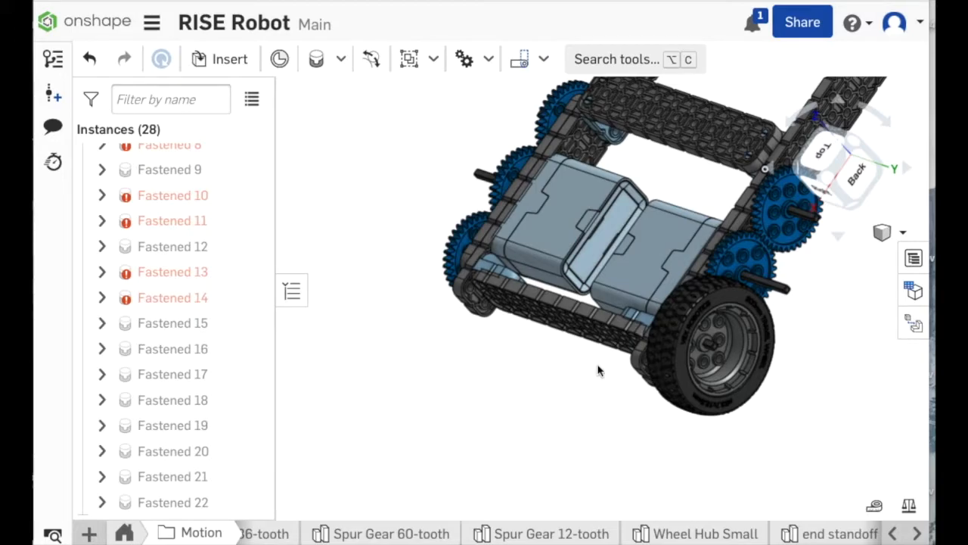
click(223, 64)
scroll(475, 394, down, 10)
scroll(478, 391, down, 15)
scroll(476, 391, up, 1)
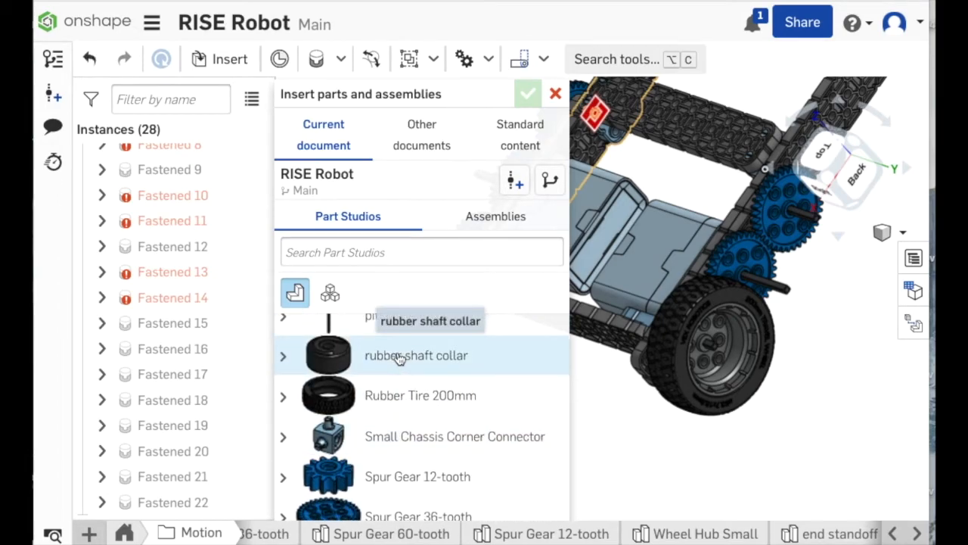
click(468, 382)
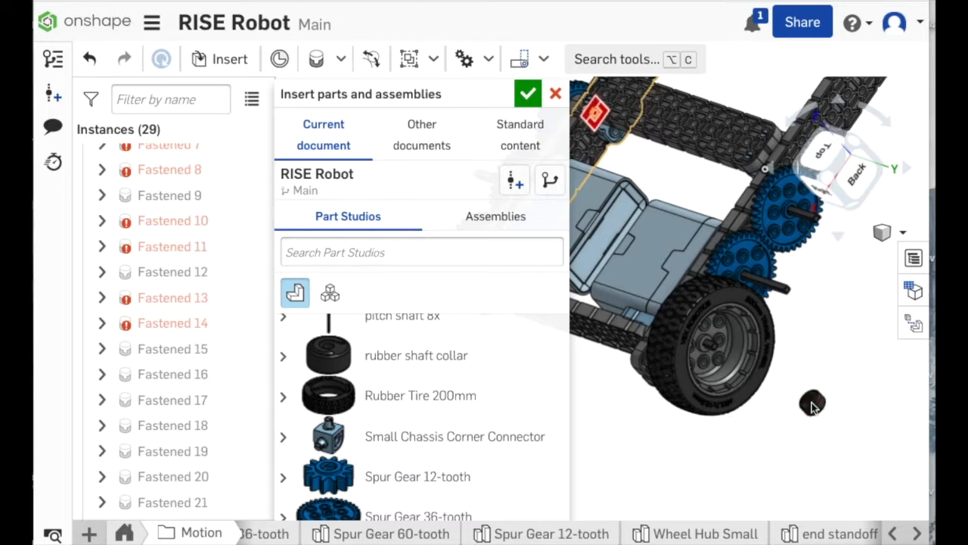
click(812, 406)
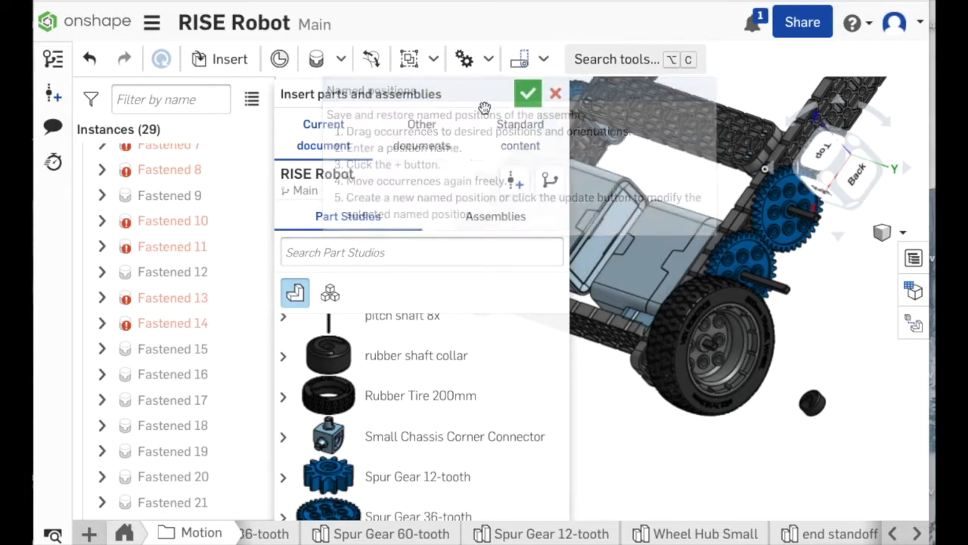
Fasten the rubber shaft collar's hole centre to the end of the wheel's shaft with a Fastened mate.
click(316, 61)
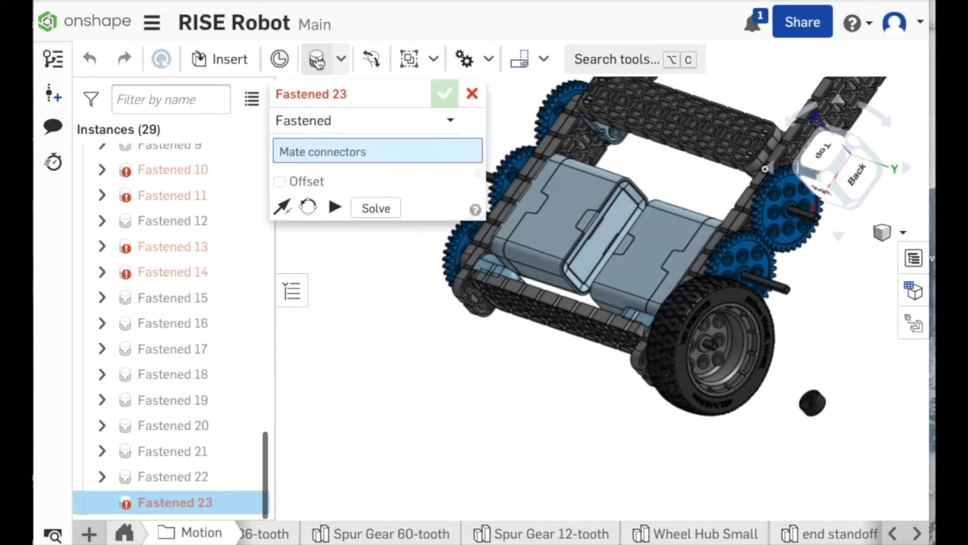
right_drag(846, 431, 854, 480)
scroll(720, 464, up, 8)
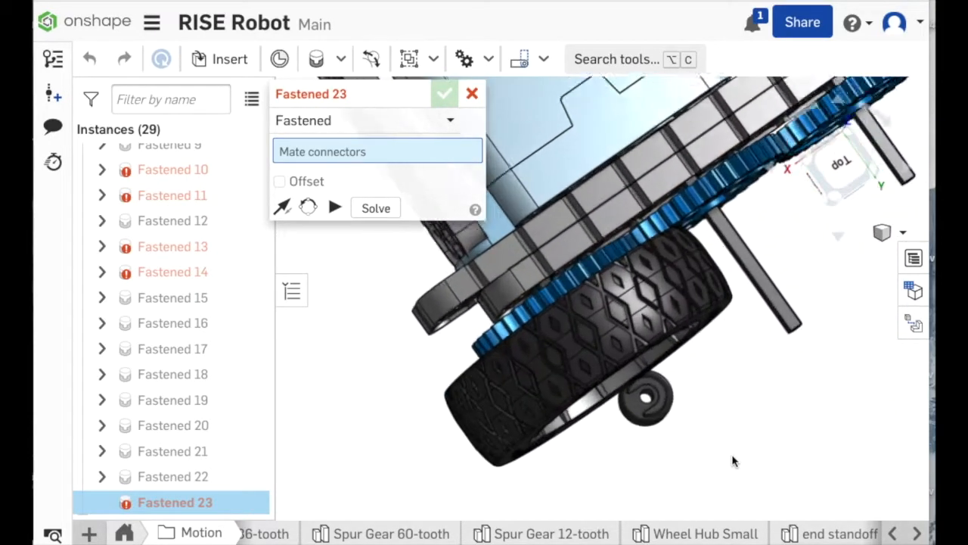
scroll(597, 368, up, 5)
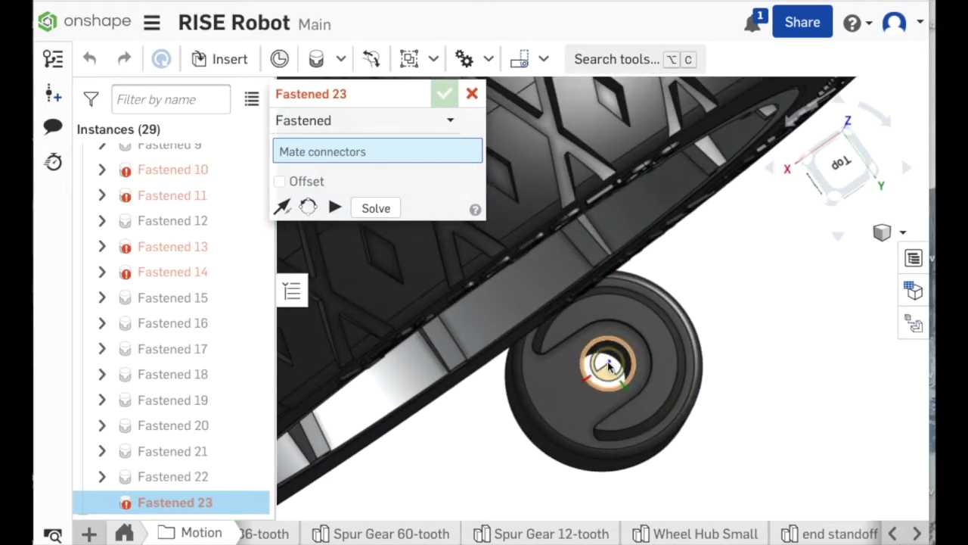
click(609, 367)
scroll(817, 397, down, 6)
right_drag(853, 425, 798, 377)
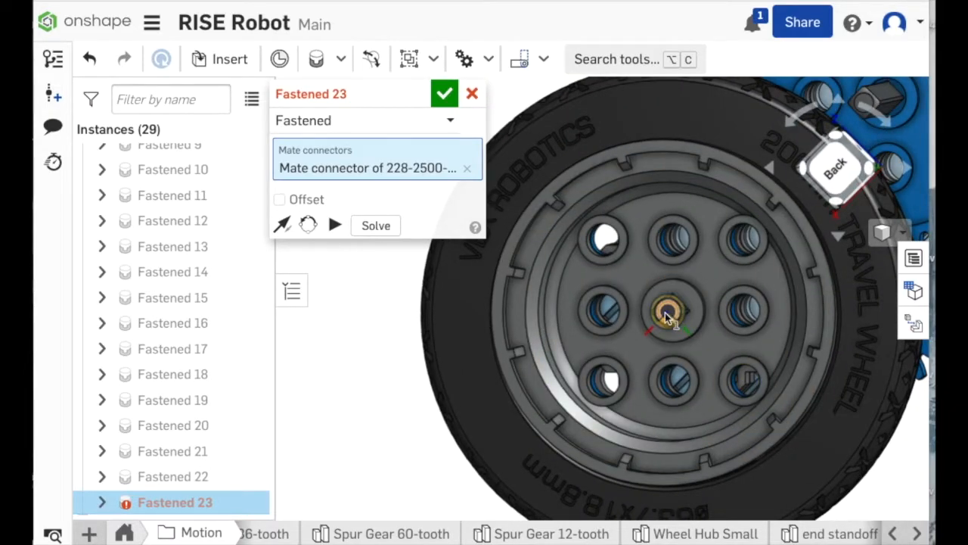
click(666, 312)
click(870, 357)
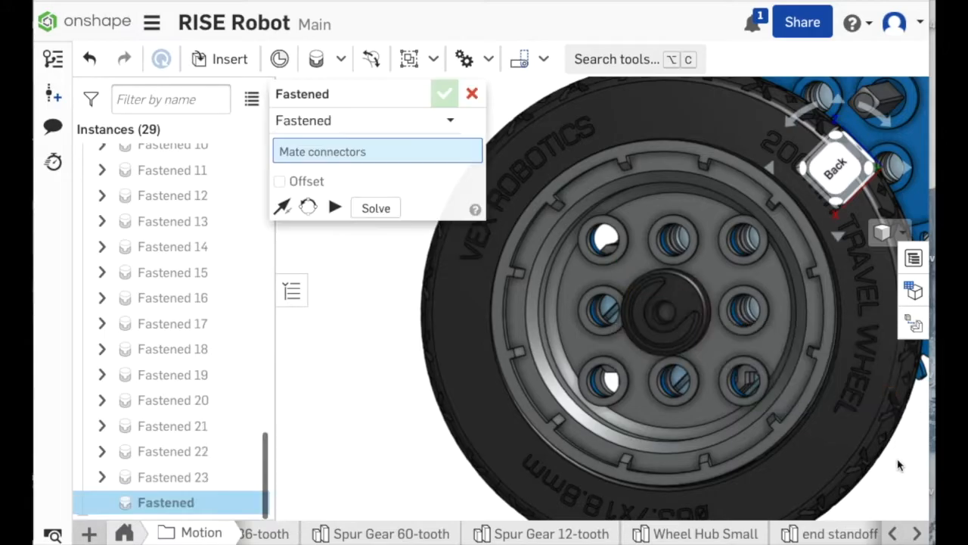
Dismiss the empty new mate and give the collar-to-shaft Fastened mate a Z offset of 0.2 in.
right_drag(378, 360, 408, 366)
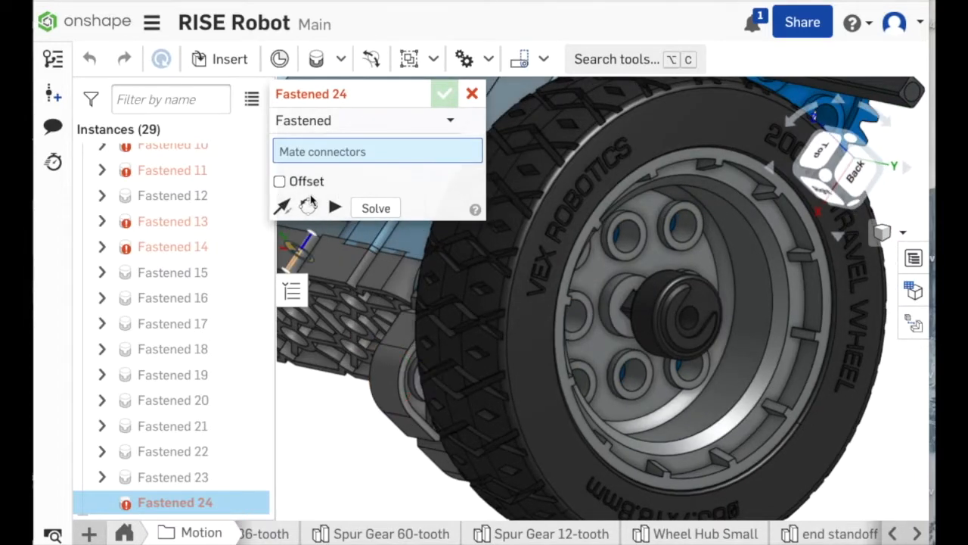
click(472, 93)
right_click(249, 500)
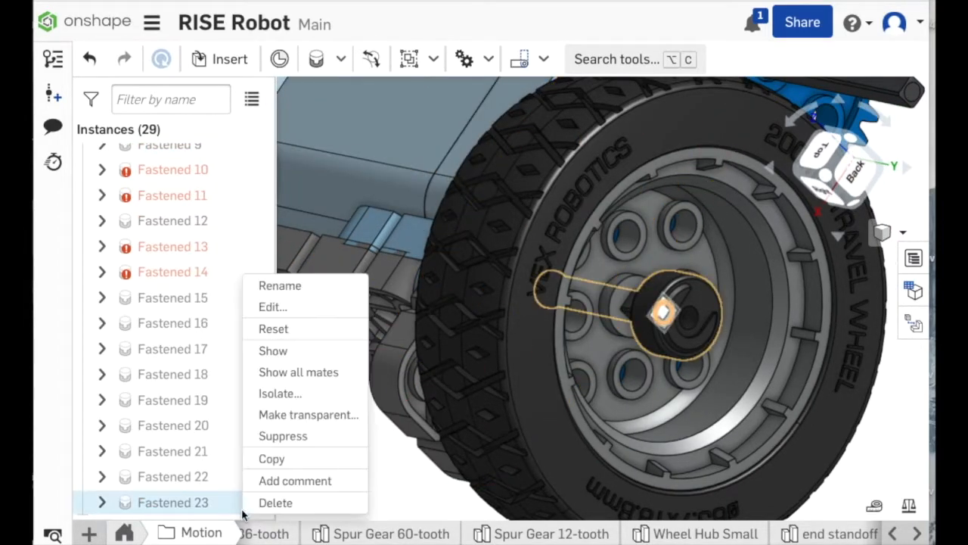
click(286, 307)
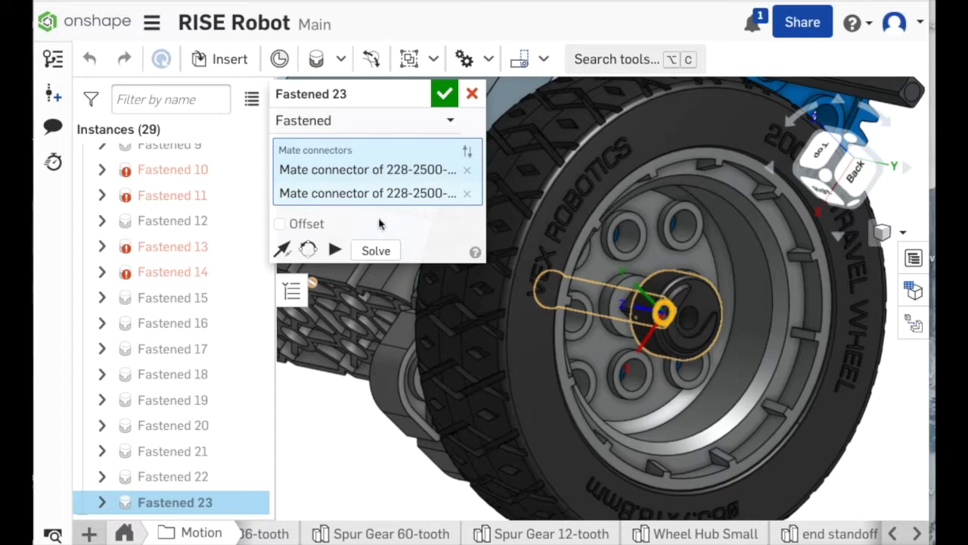
click(279, 224)
click(432, 302)
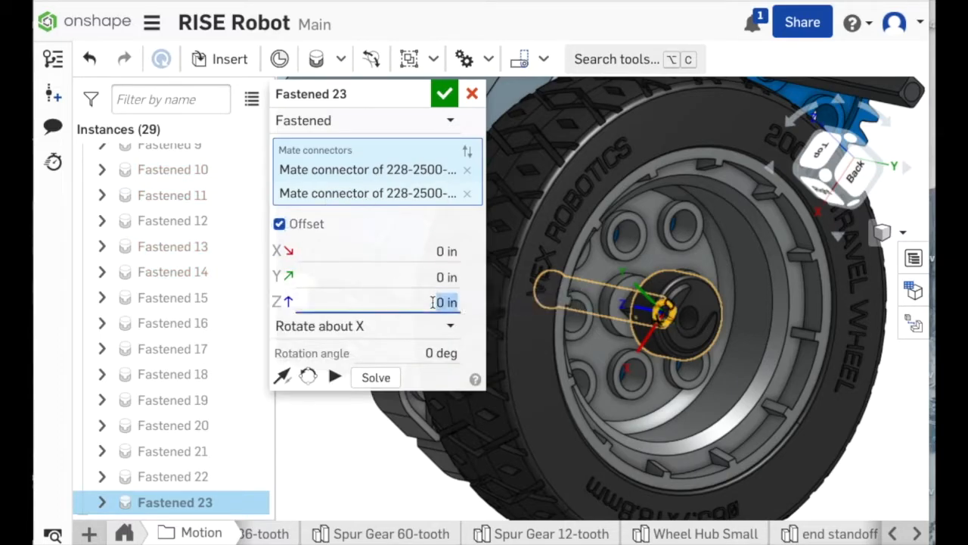
text(0.2)
key(Return)
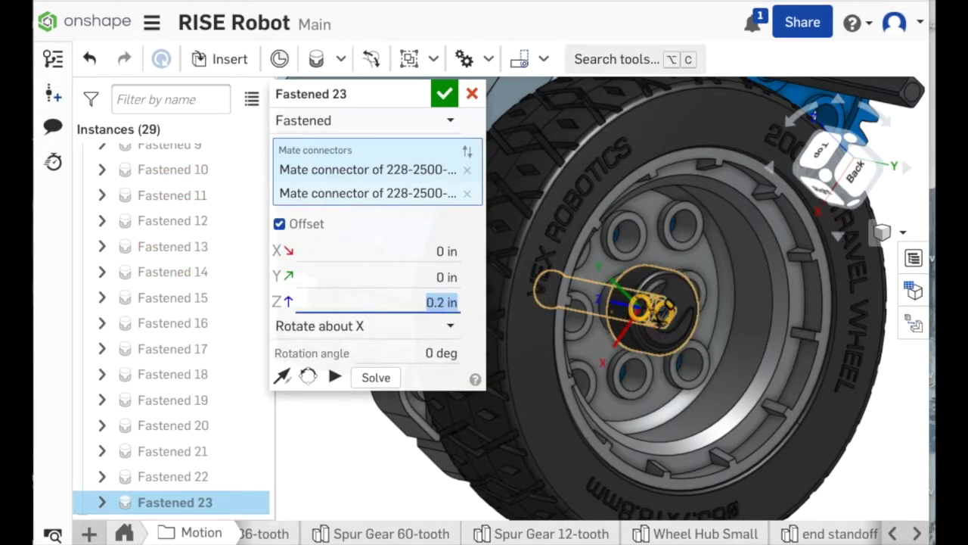
click(444, 93)
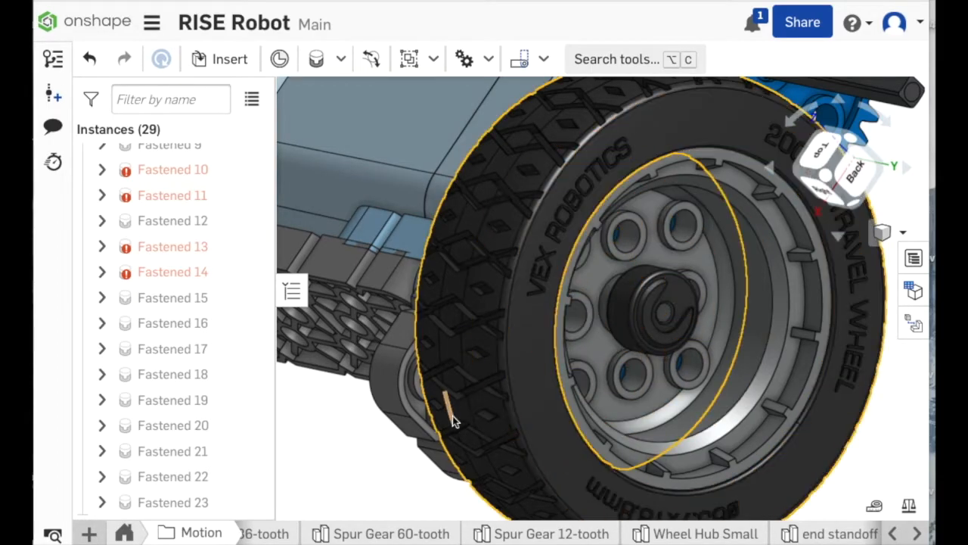
Insert a second Rubber Tire 200mm from the current document and place it beside the chassis.
click(901, 233)
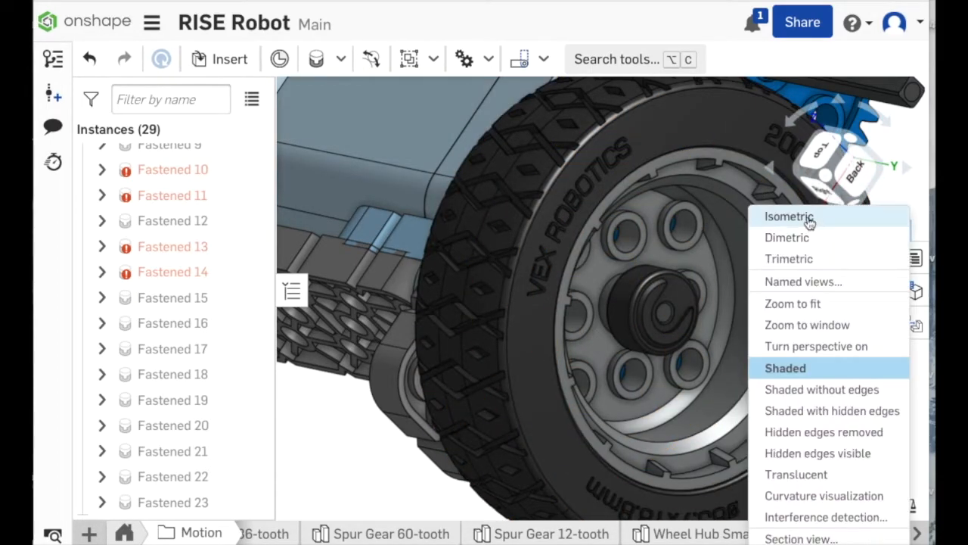
click(778, 216)
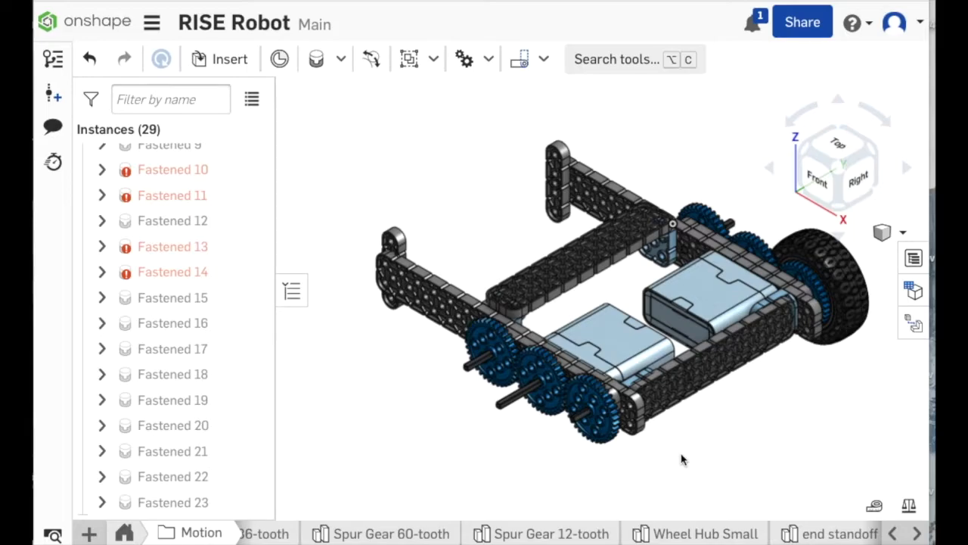
click(219, 59)
scroll(467, 430, down, 15)
click(424, 466)
click(787, 429)
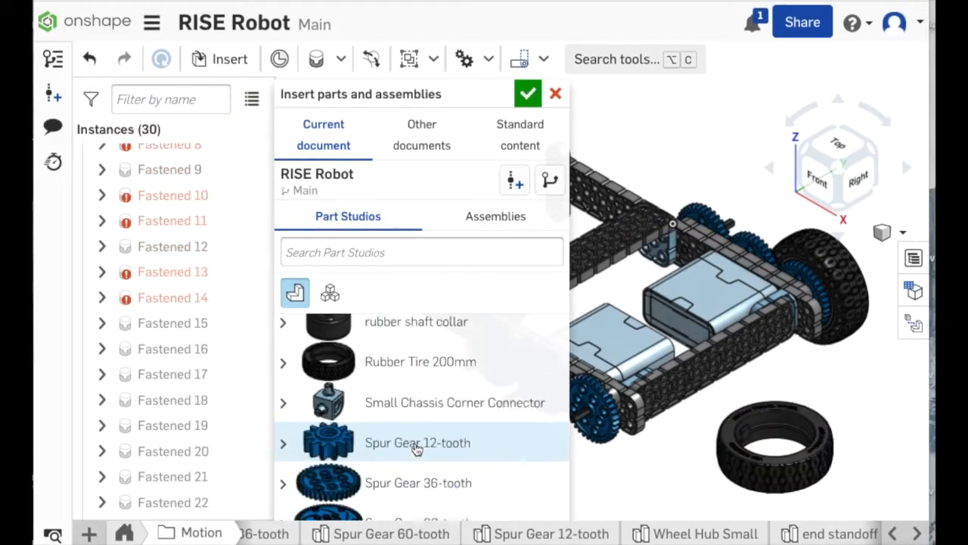
scroll(414, 448, down, 3)
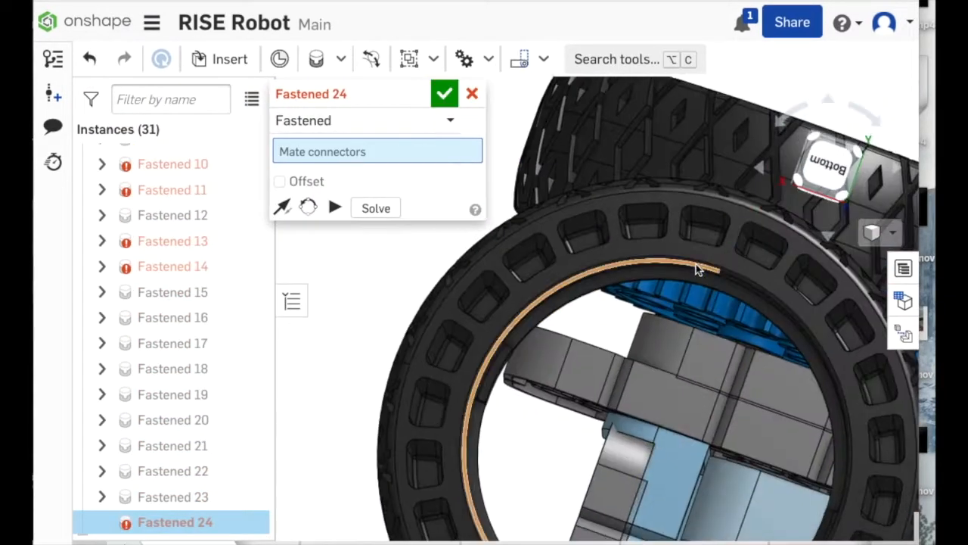
Fasten the second tire to its wheel hub and adjust the mate's Y offset, trying 0.75 in and settling on 0.85 in.
click(733, 369)
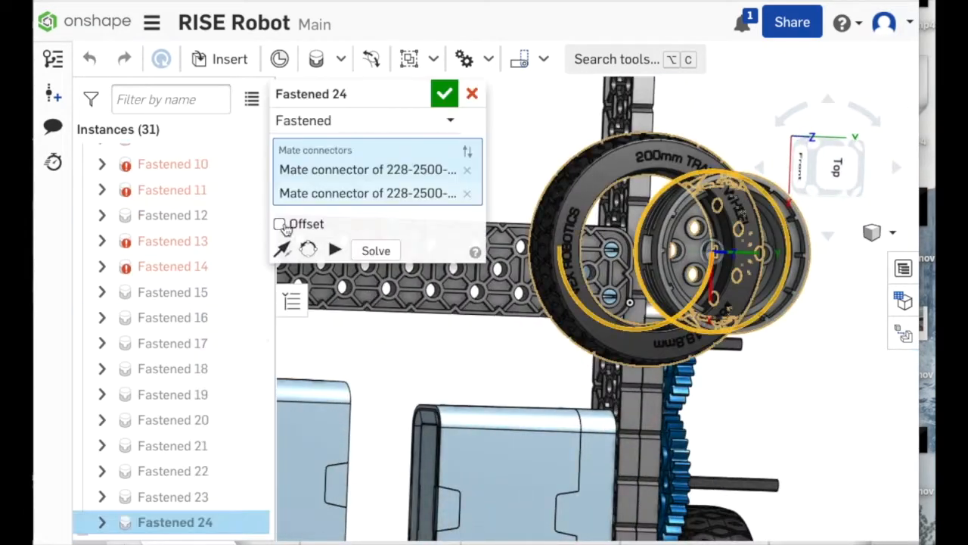
click(280, 222)
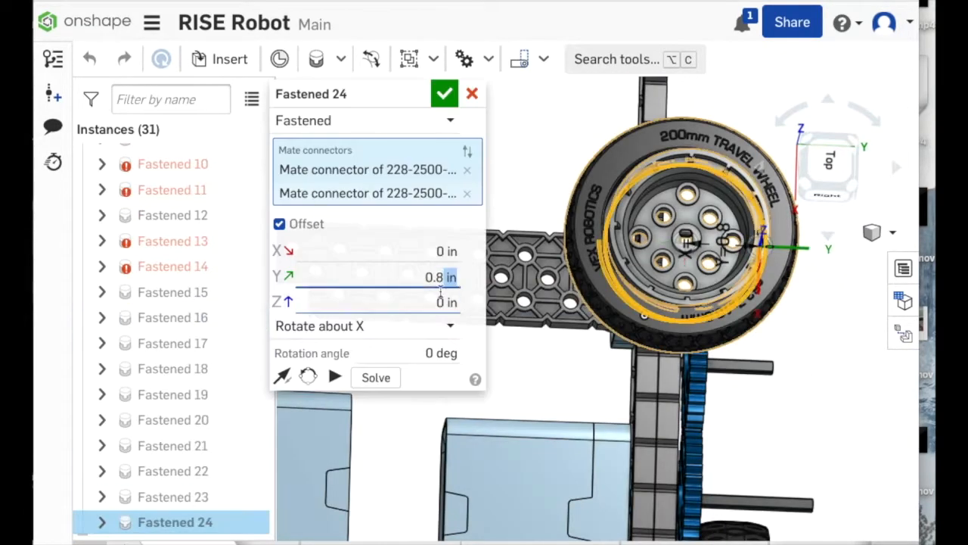
text(0.750.85)
click(443, 90)
Enable the offset on the second wheel's shaft-to-hub Fastened mate and adjust its Z distance, trying 0.2 in and settling on -0.5 in.
click(618, 304)
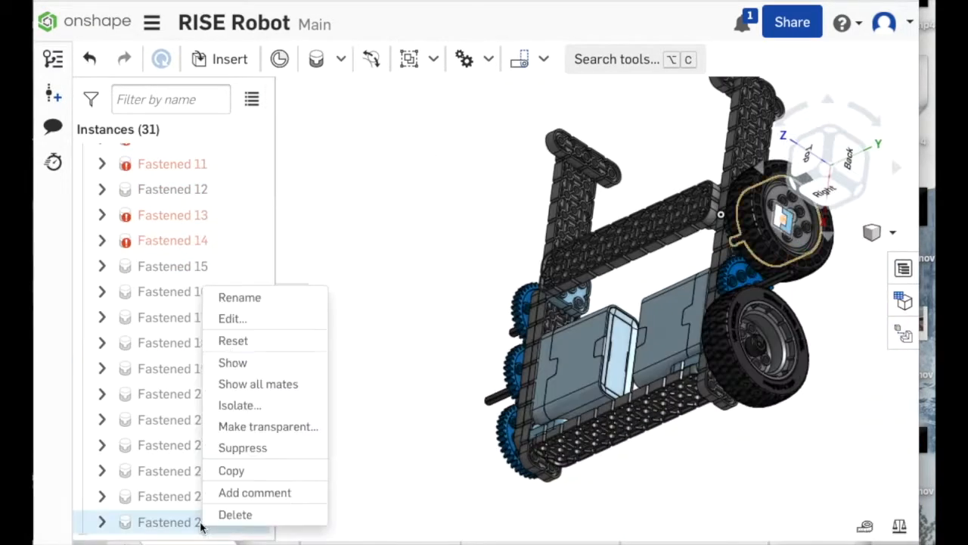
click(231, 317)
click(279, 224)
click(436, 303)
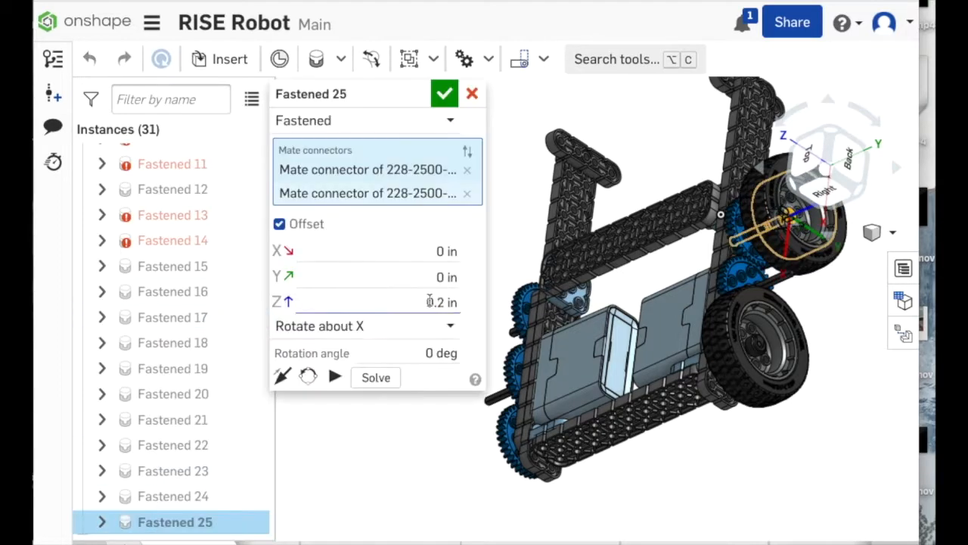
text(-0.2)
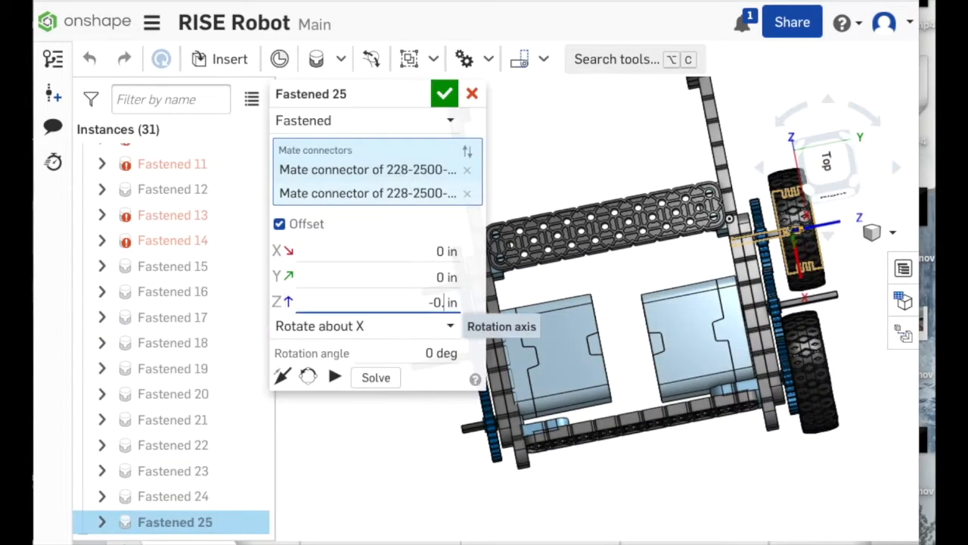
text(.5)
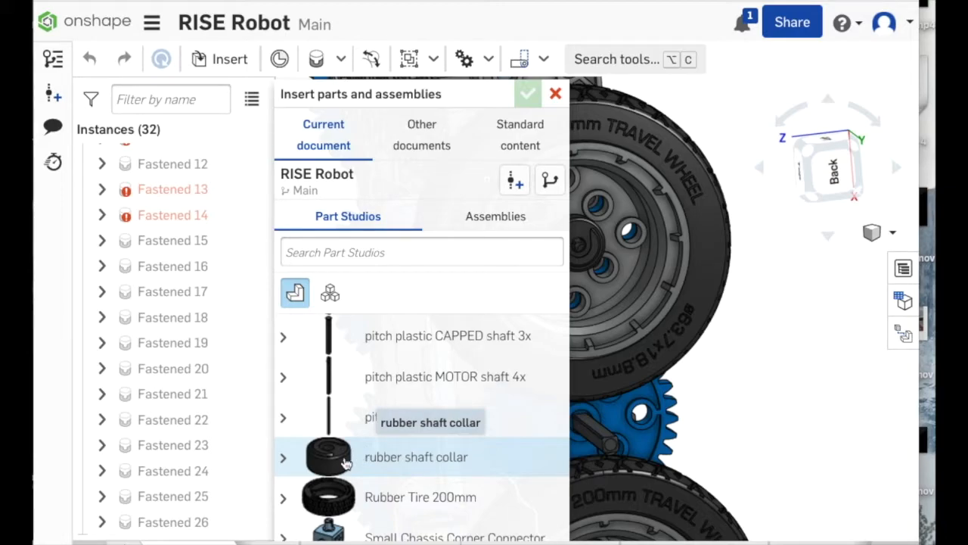
Insert another rubber shaft collar from the current document, place it beside the middle gear and finish inserting parts.
click(344, 458)
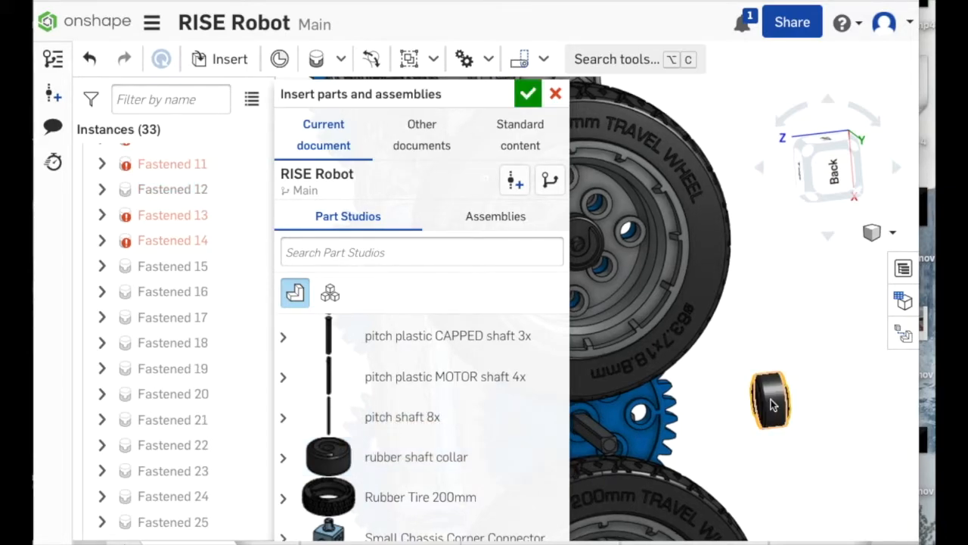
click(760, 408)
click(517, 97)
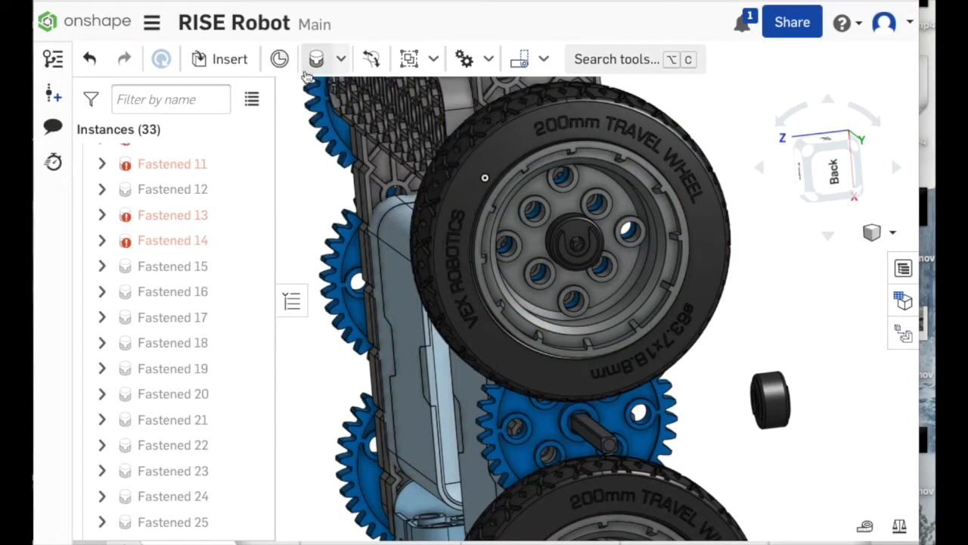
Create a Fastened mate joining the end of the middle gear's shaft to the hole centre of the loose rubber shaft collar.
click(279, 59)
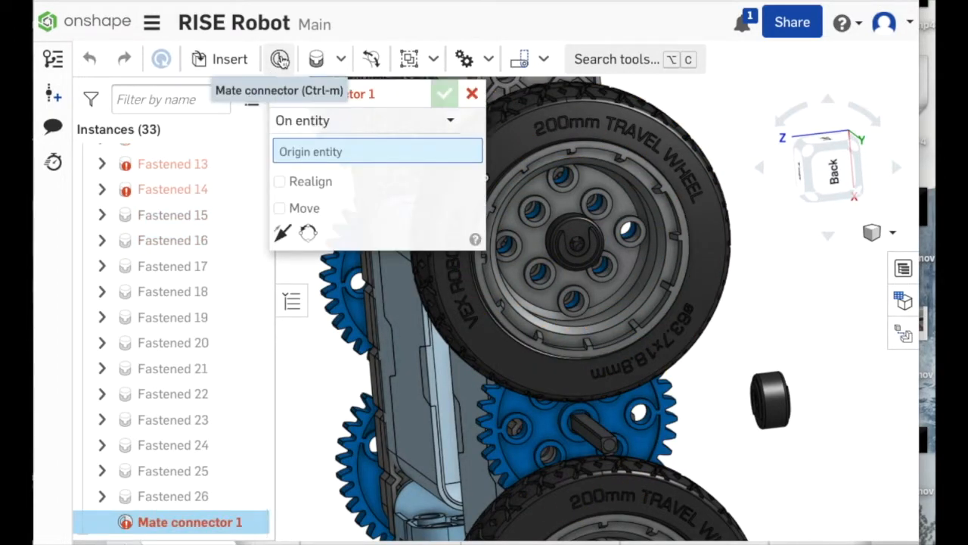
click(316, 61)
scroll(814, 384, up, 3)
right_drag(813, 383, 820, 358)
scroll(625, 339, up, 5)
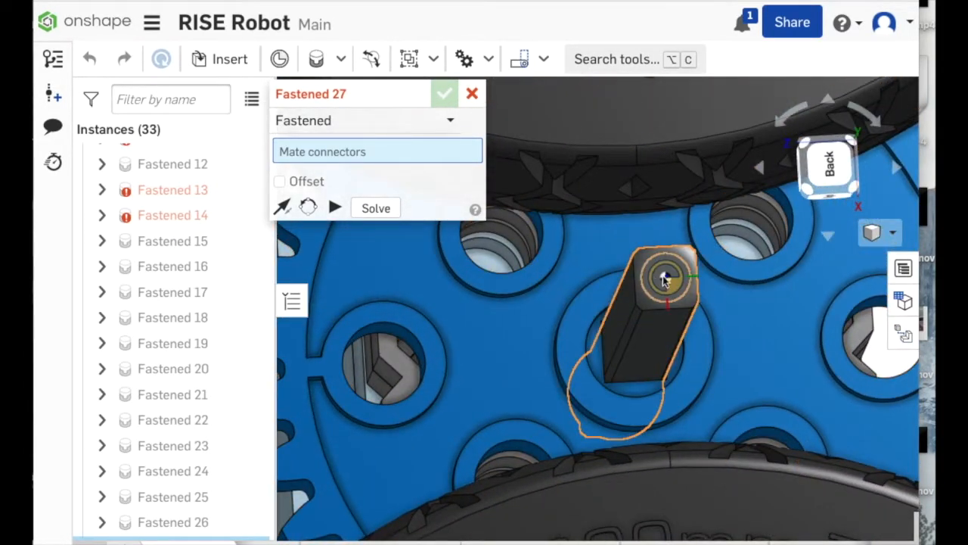
click(664, 279)
click(666, 280)
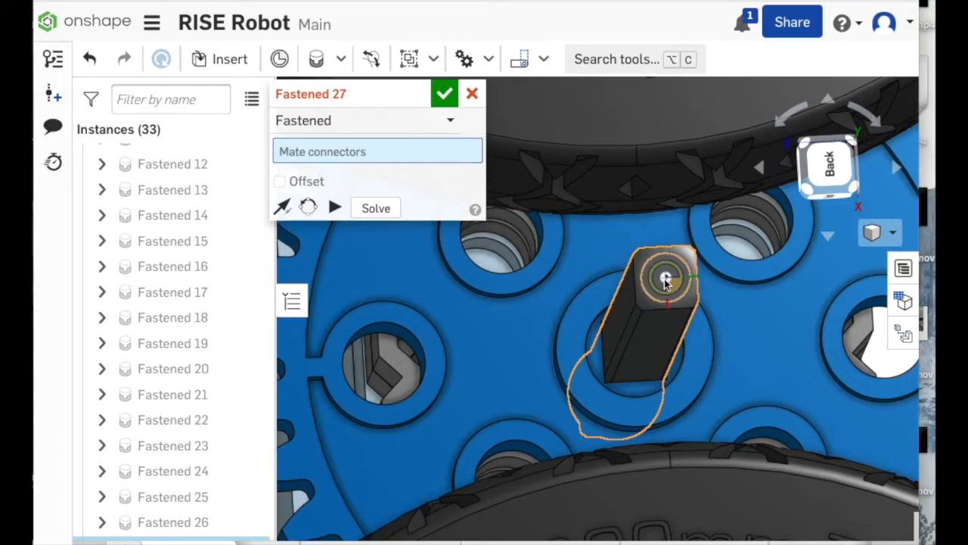
click(666, 280)
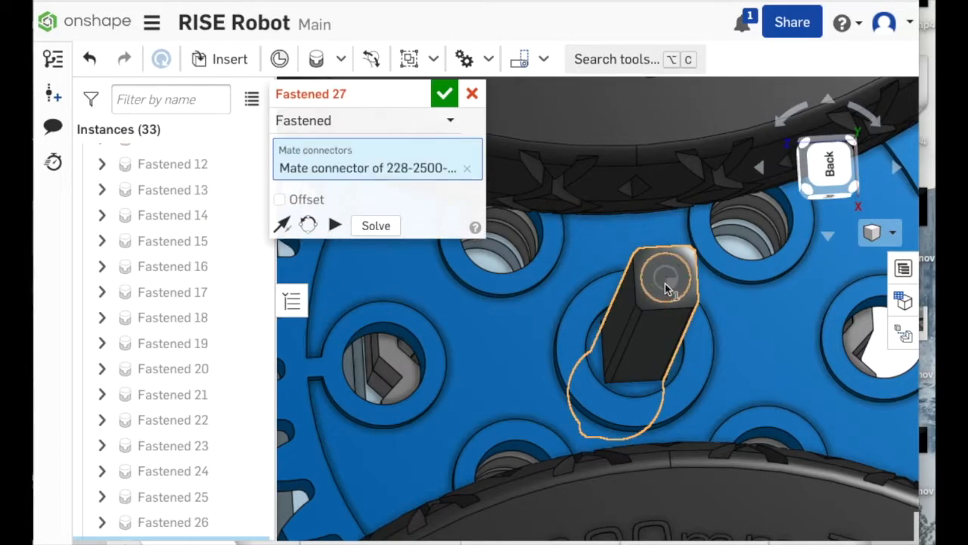
mouse_move(821, 256)
right_down()
mouse_move(784, 277)
mouse_move(825, 270)
mouse_move(820, 255)
right_up()
scroll(820, 256, down, 10)
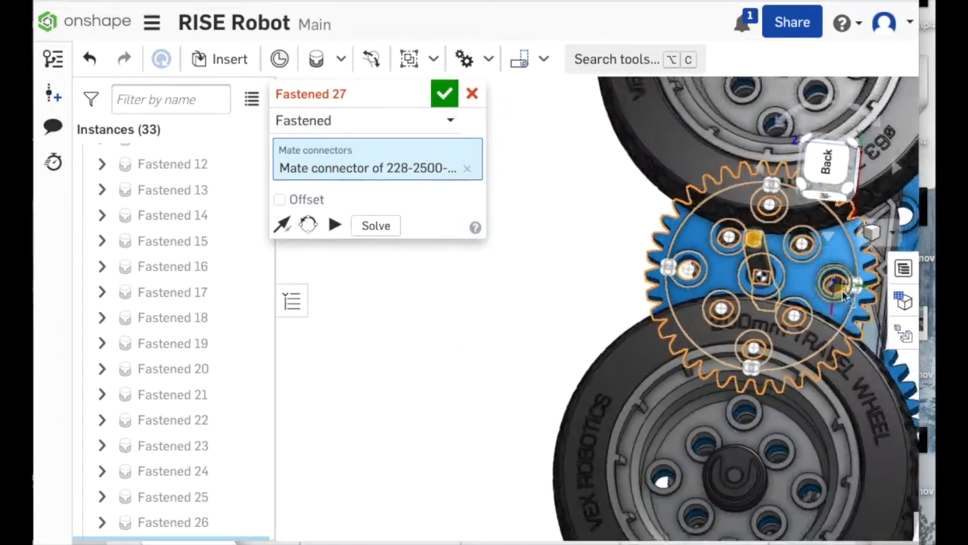
scroll(834, 291, down, 5)
right_drag(899, 371, 814, 355)
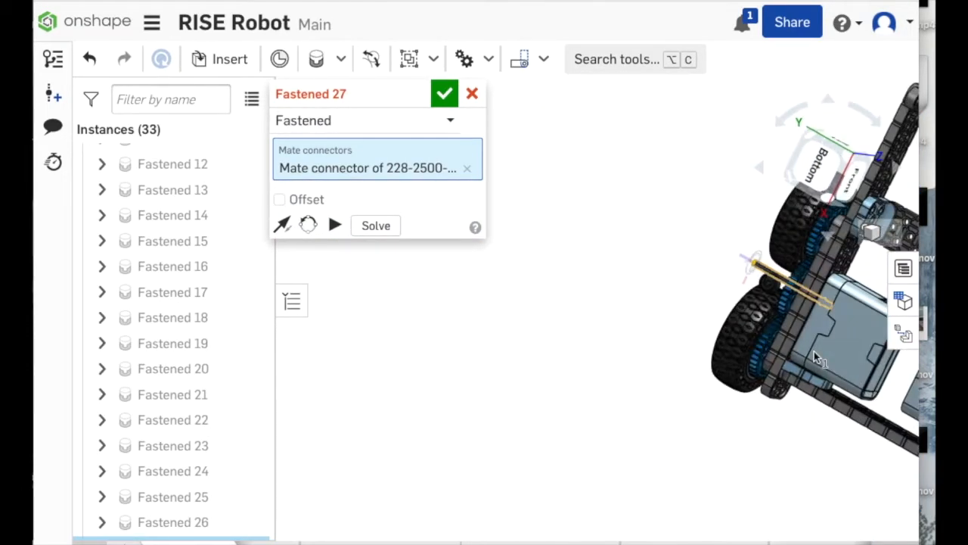
scroll(776, 280, up, 8)
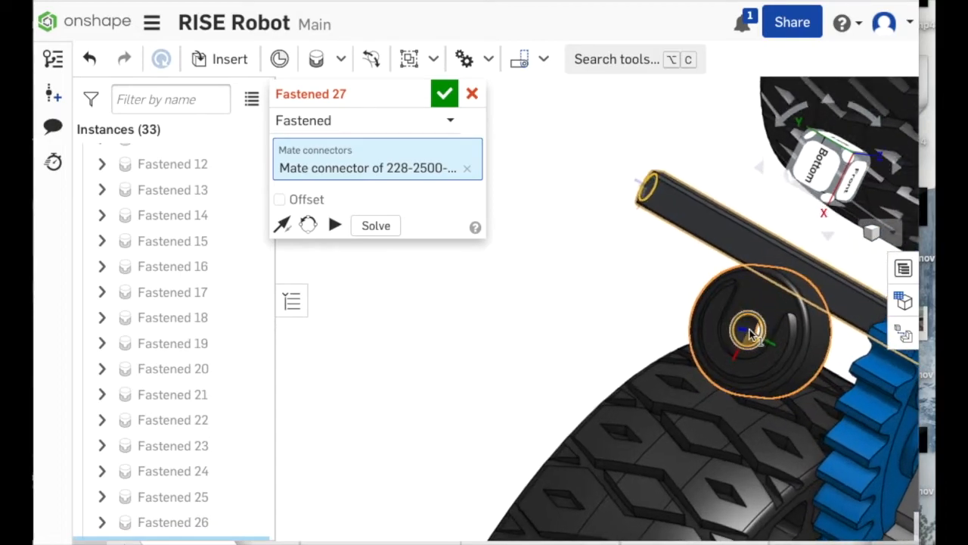
click(746, 332)
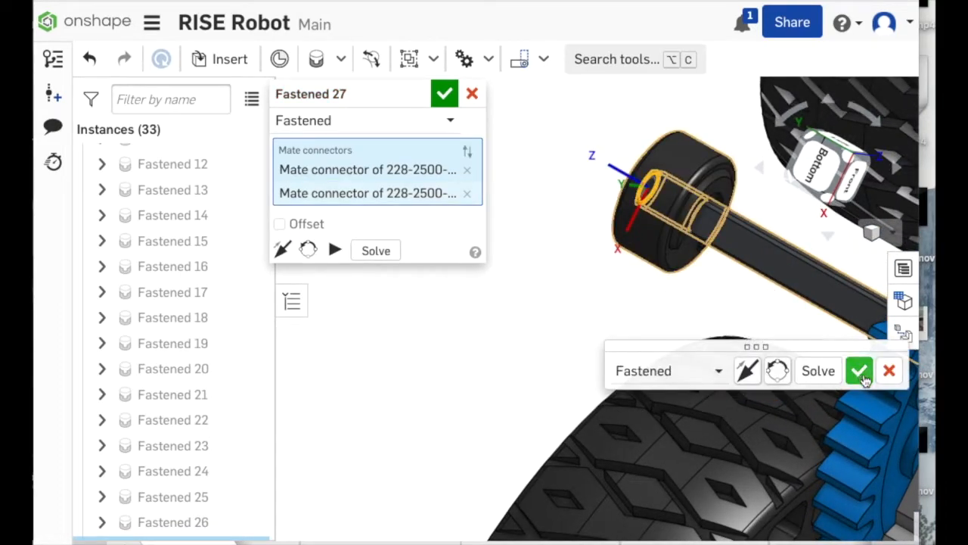
Enable the offset on the middle shaft's collar mate, set its Z distance to 1 in and accept the mate.
click(280, 225)
double_click(449, 303)
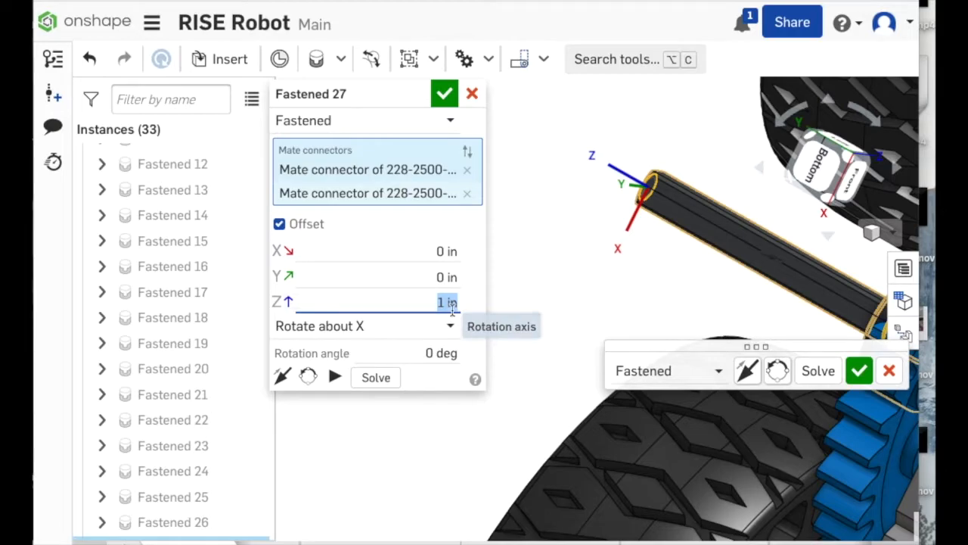
right_drag(560, 277, 582, 285)
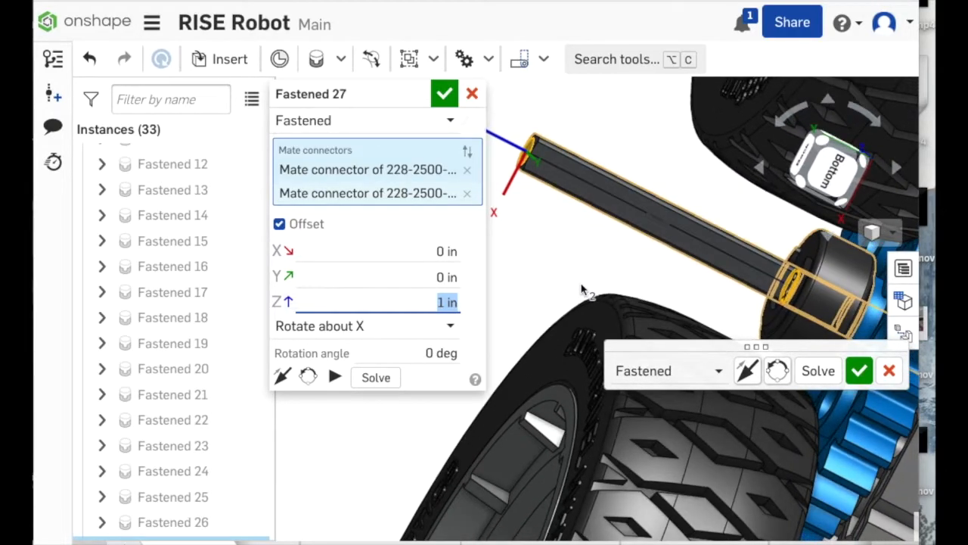
click(445, 93)
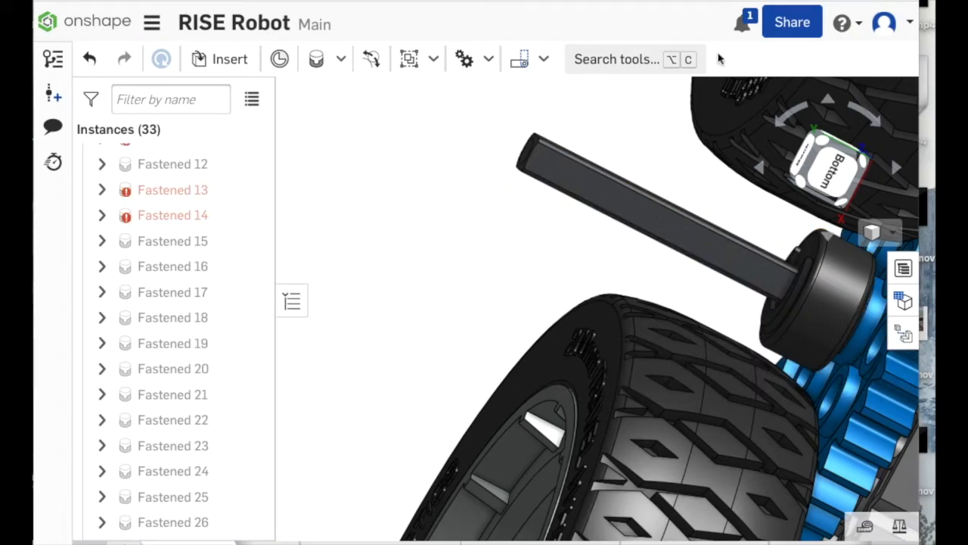
Inspect the two mounted wheels and the collar on the middle gear's shaft from isometric and outer side views.
click(894, 233)
click(873, 241)
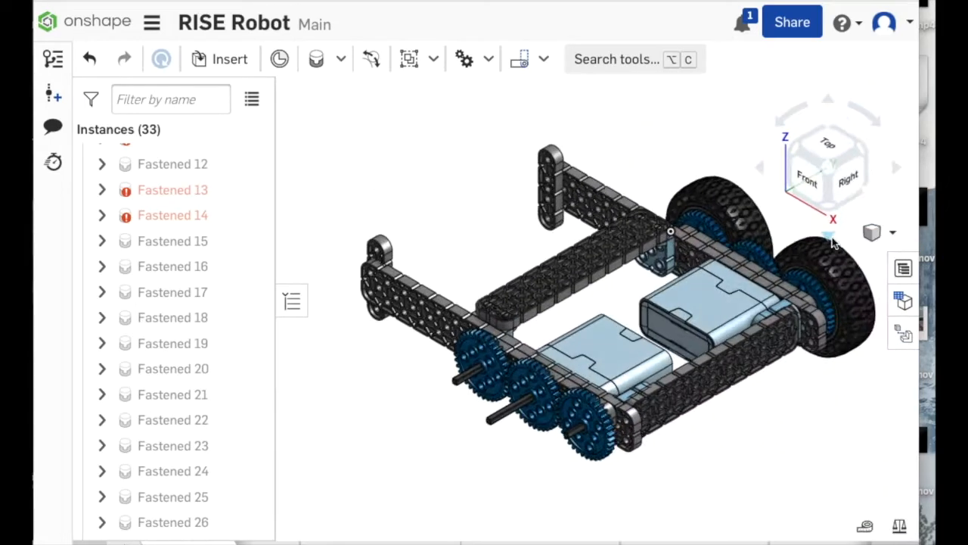
right_drag(853, 391, 781, 410)
scroll(675, 349, up, 5)
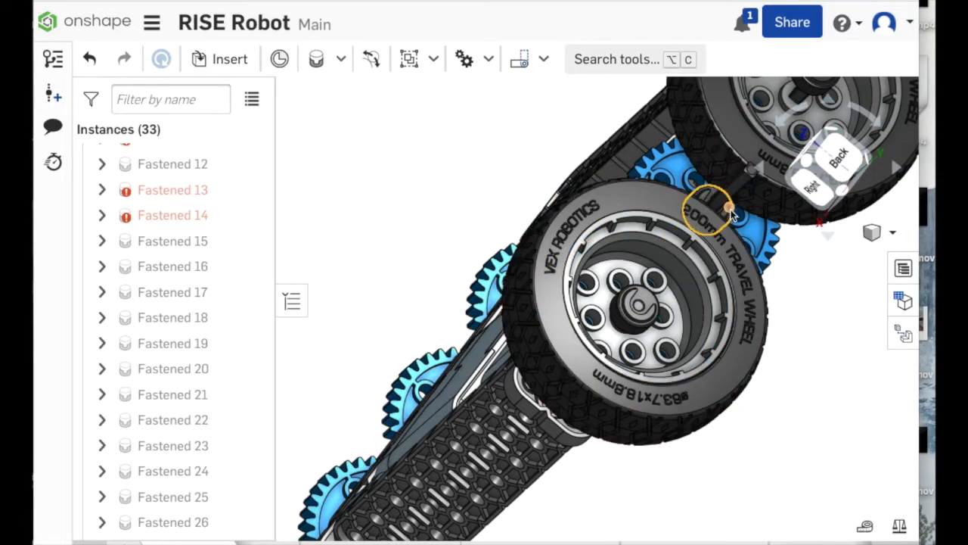
scroll(813, 335, down, 5)
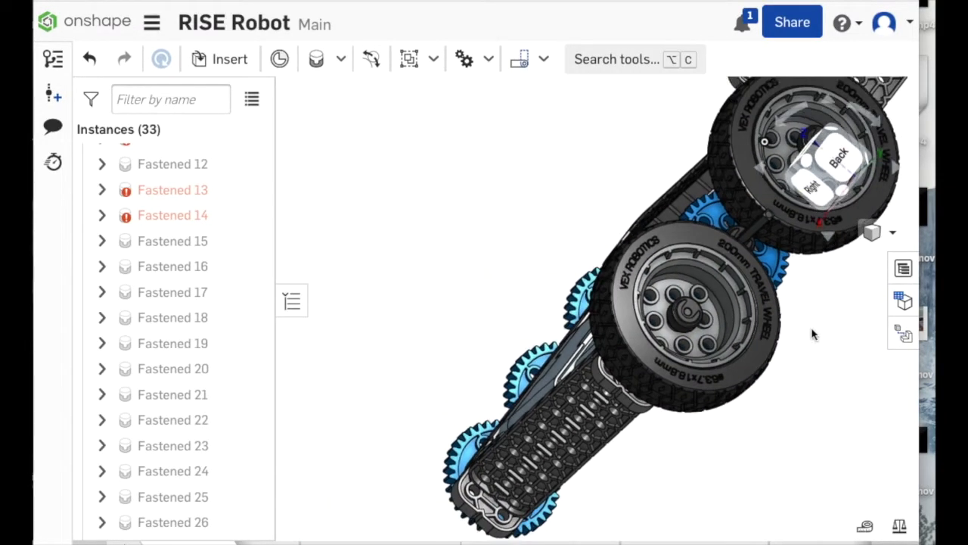
right_drag(787, 423, 854, 388)
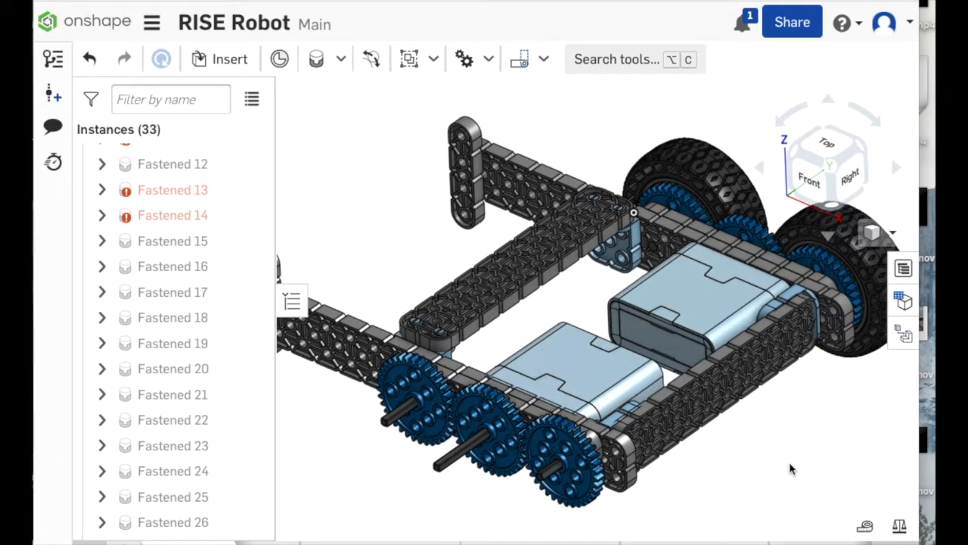